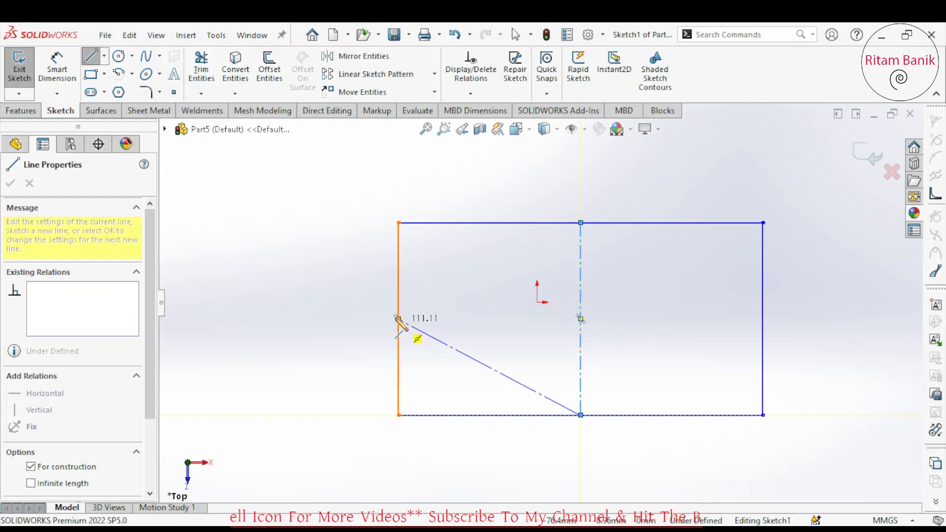
# - Draw a diagonal construction line to the rectangle's left-side midpoint, continuing with a horizontal one to the right-side midpoint
pyautogui.click(399, 319)
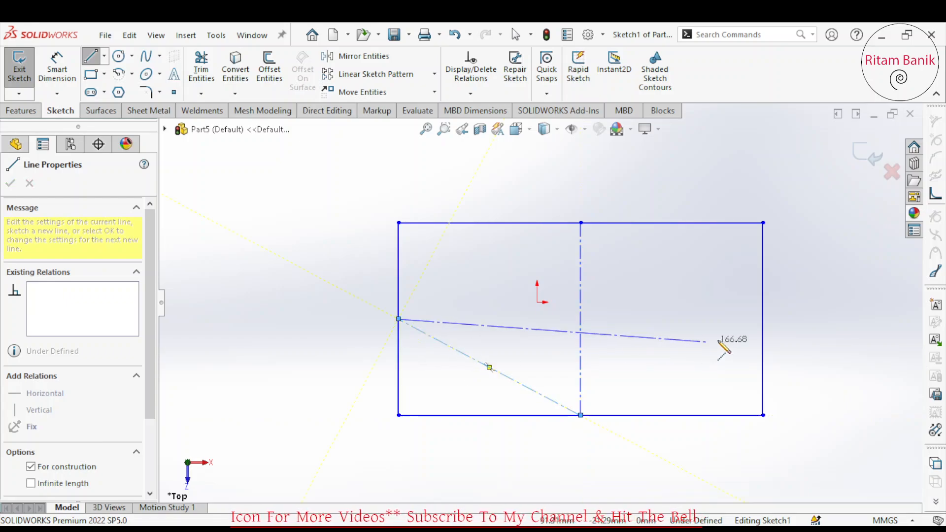
pyautogui.doubleClick(763, 319)
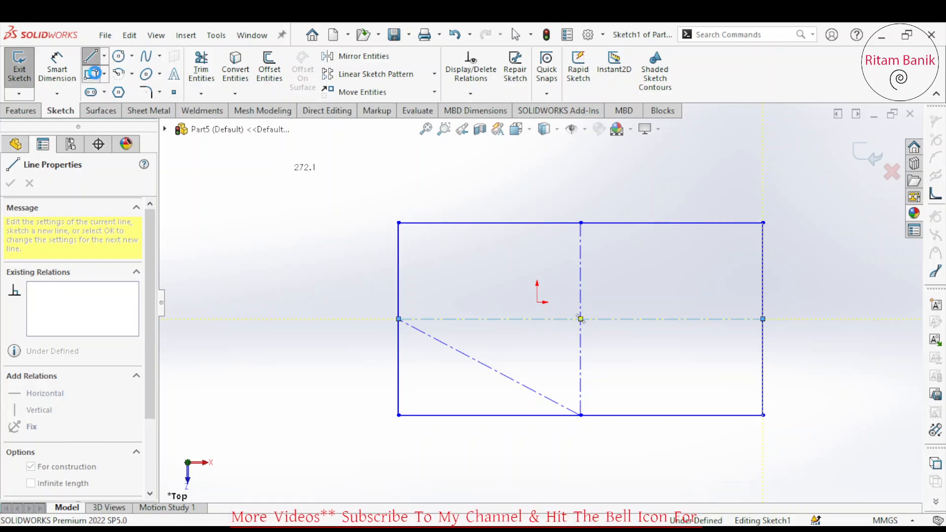
# - Sketch a smaller corner rectangle inside the outer rectangle, surrounding the origin
pyautogui.click(91, 74)
pyautogui.click(473, 261)
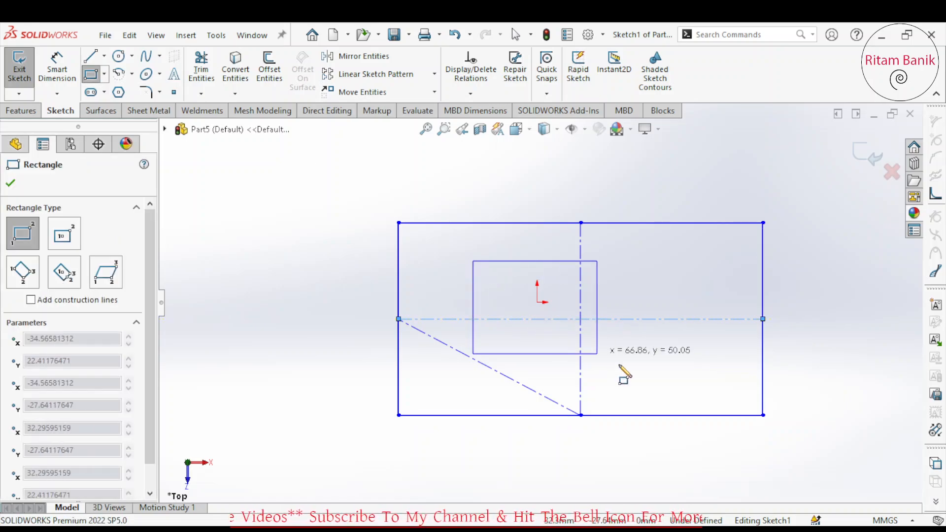
pyautogui.click(673, 381)
pyautogui.press('Escape')
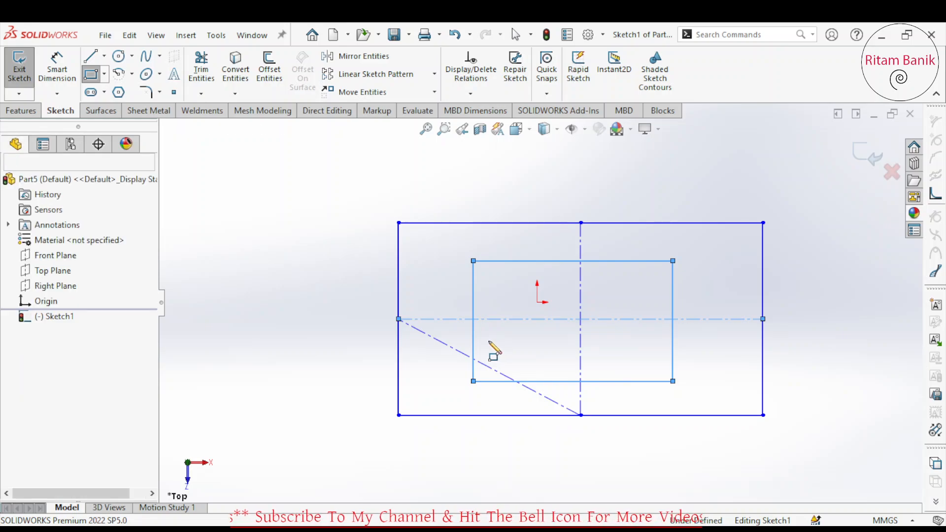
# - Centre the inner rectangle on the origin with a Horizontal relation on its left-side midpoint and a Vertical relation on its top-side midpoint
pyautogui.click(473, 321)
pyautogui.keyDown('ctrl'); pyautogui.click(537, 302); pyautogui.keyUp('ctrl')
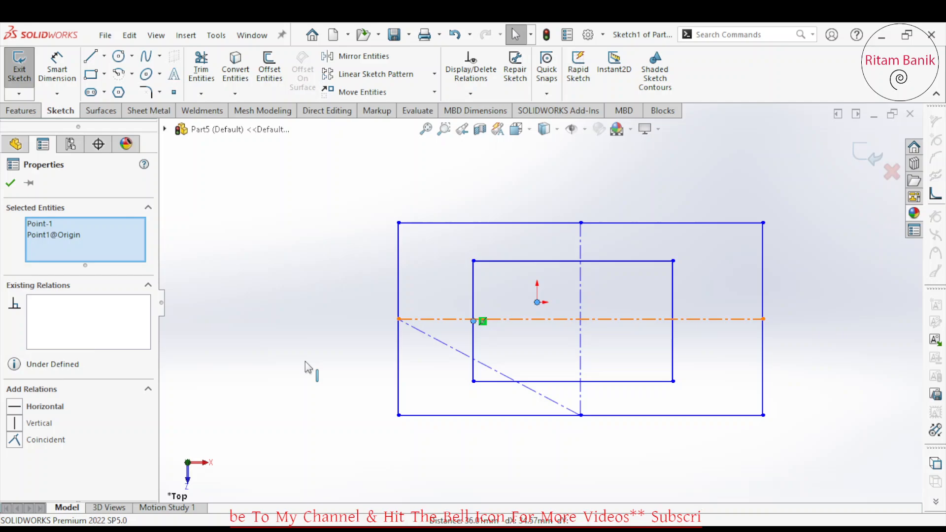
pyautogui.click(16, 409)
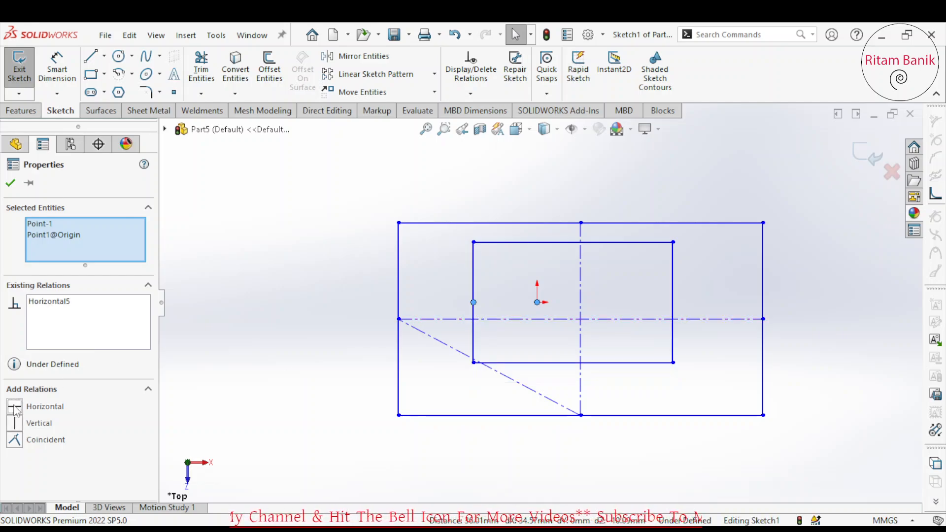
pyautogui.click(560, 266)
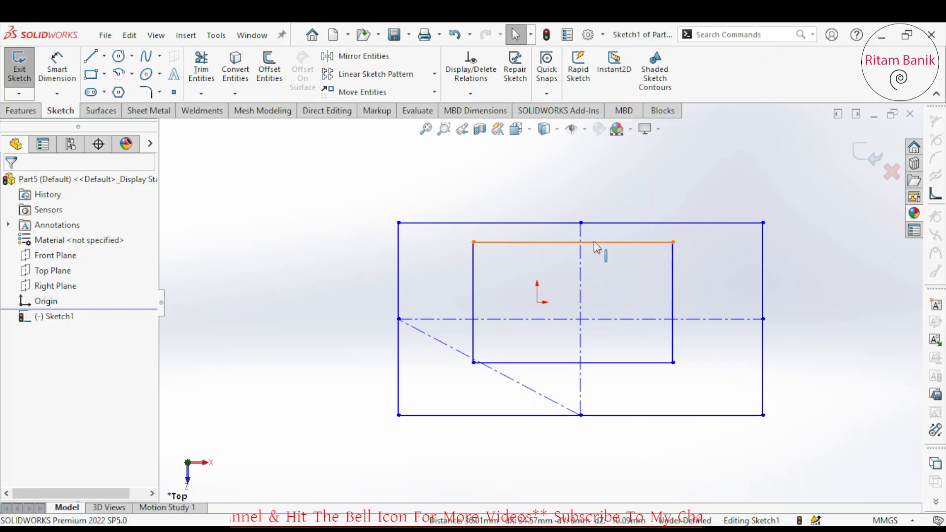
pyautogui.click(573, 242)
pyautogui.keyDown('ctrl'); pyautogui.click(537, 302); pyautogui.keyUp('ctrl')
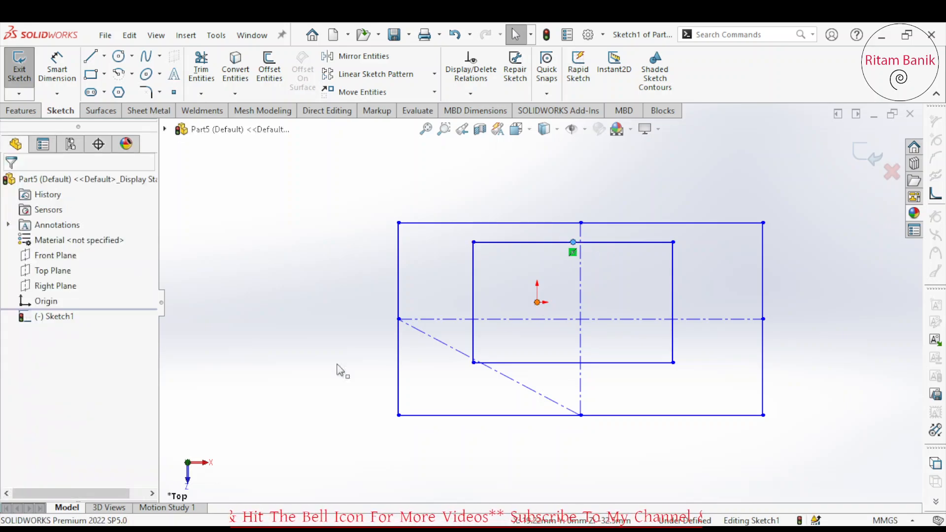
pyautogui.click(8, 425)
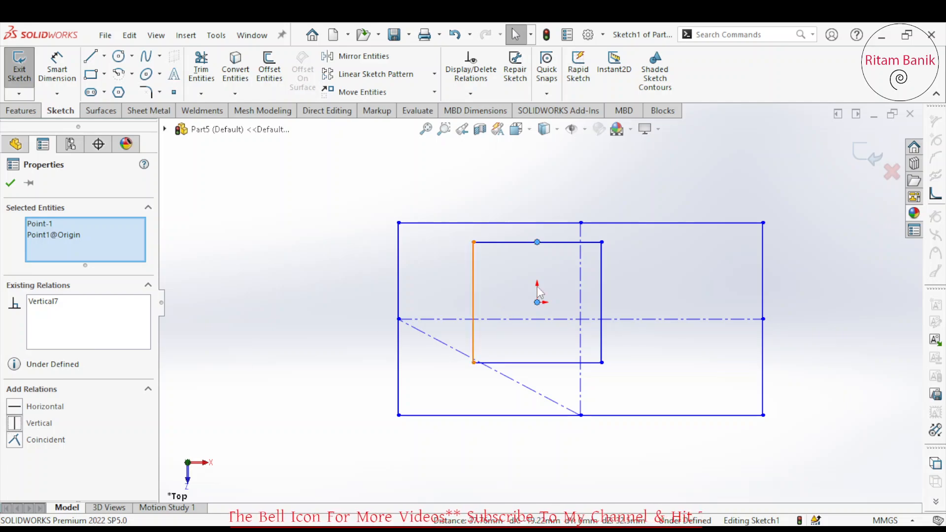
pyautogui.click(460, 325)
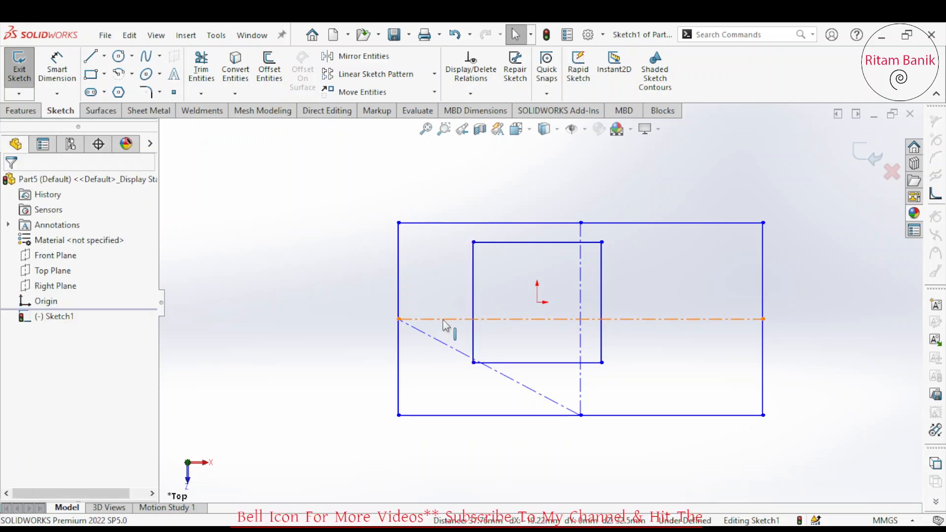
# - Make the crossing point of the two centrelines coincident with the origin and delete the diagonal construction line
pyautogui.click(581, 325)
pyautogui.keyDown('ctrl'); pyautogui.click(538, 302); pyautogui.keyUp('ctrl')
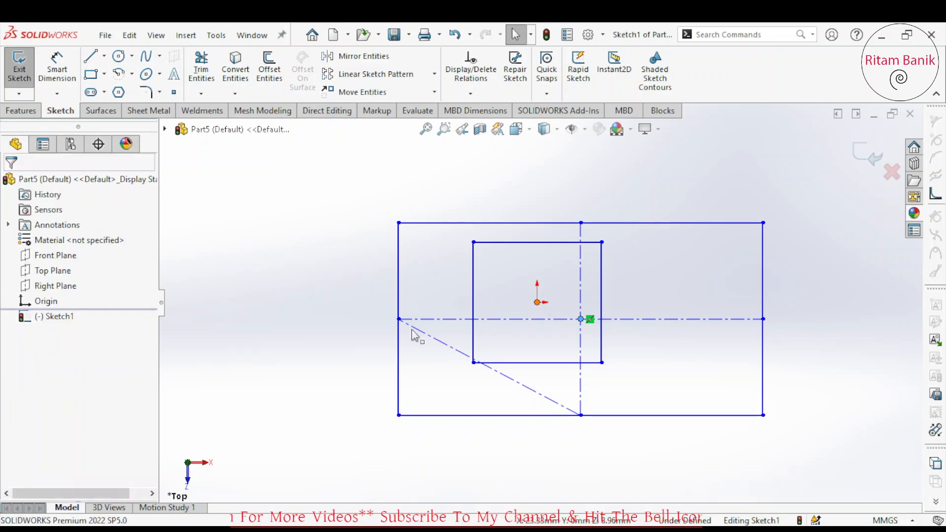
pyautogui.click(15, 439)
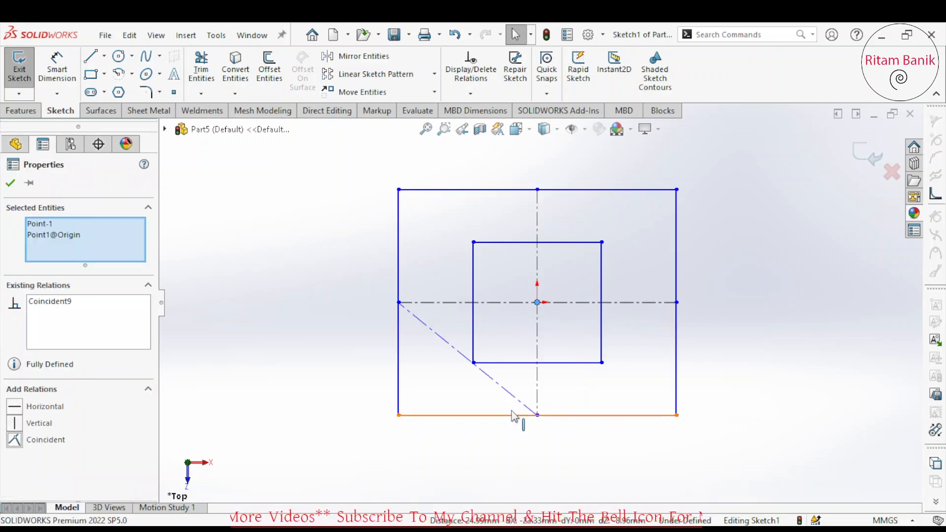
pyautogui.click(424, 394)
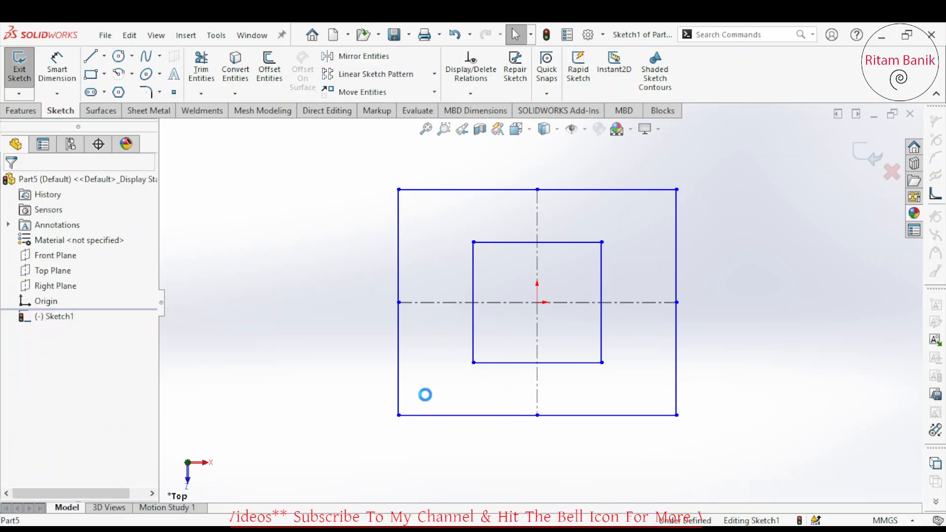
# - Dimension the outer rectangle's top and left sides to 100 mm each
pyautogui.click(56, 73)
pyautogui.click(575, 190)
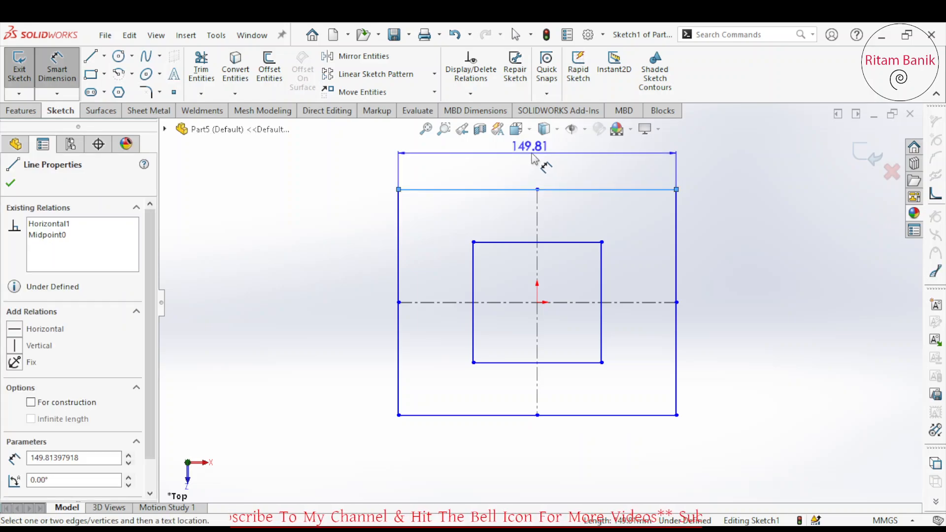
pyautogui.click(533, 158)
pyautogui.write('100')
pyautogui.press('Return')
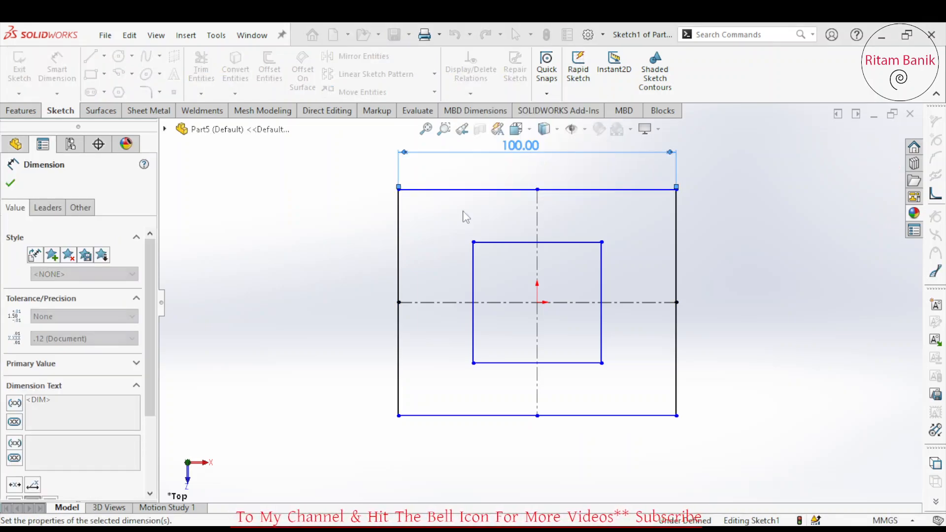
pyautogui.click(399, 296)
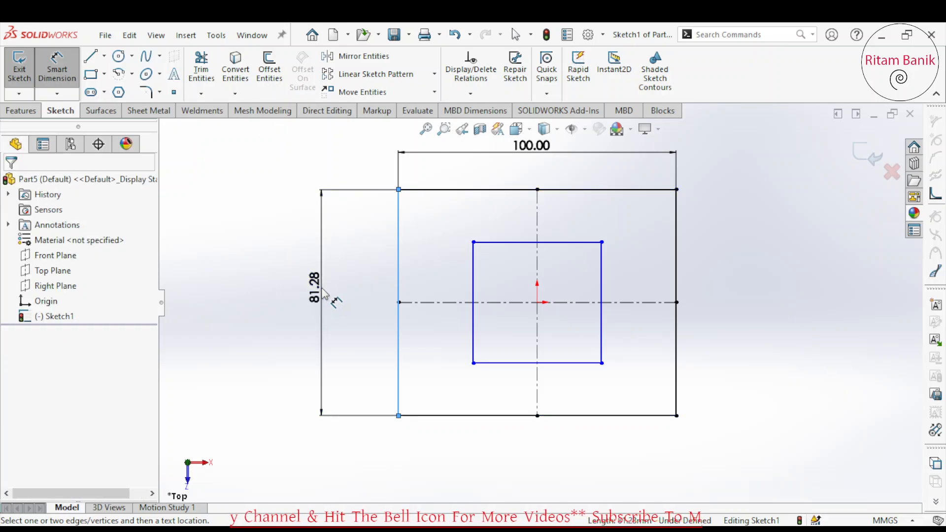
pyautogui.click(326, 302)
pyautogui.write('100')
pyautogui.press('Return')
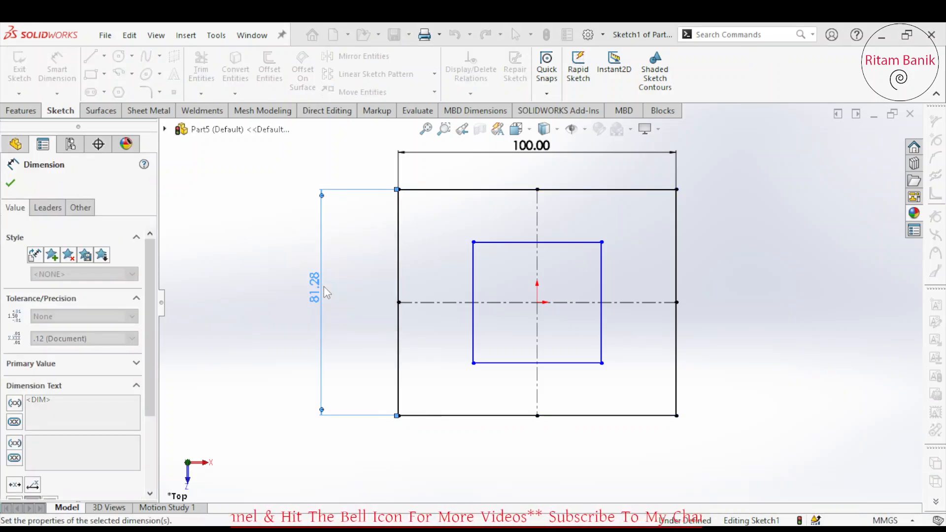
# - Dimension the inner rectangle's left side to 60 mm and place the dimension outside the outer rectangle
pyautogui.click(474, 334)
pyautogui.click(436, 337)
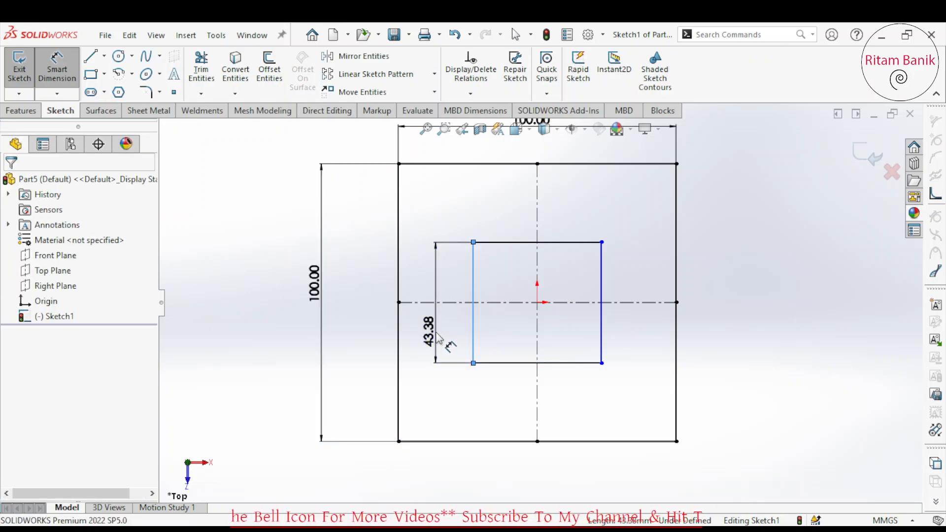
pyautogui.write('600')
pyautogui.press('Return')
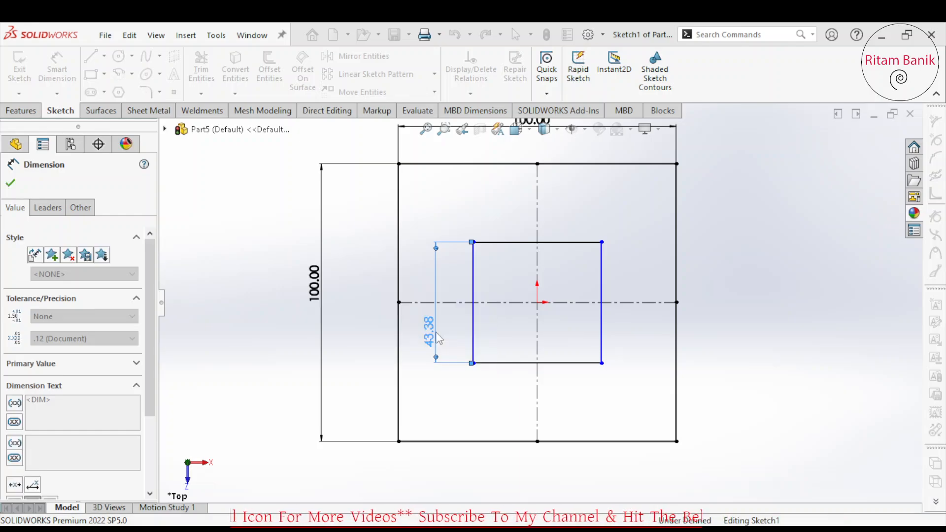
pyautogui.hotkey('ctrl', 'z')
pyautogui.doubleClick(428, 331)
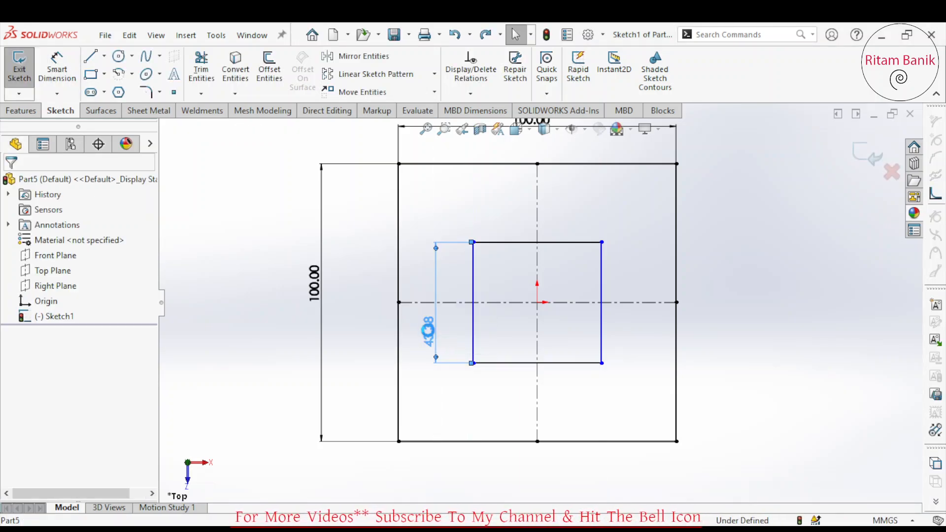
pyautogui.write('60')
pyautogui.press('Return')
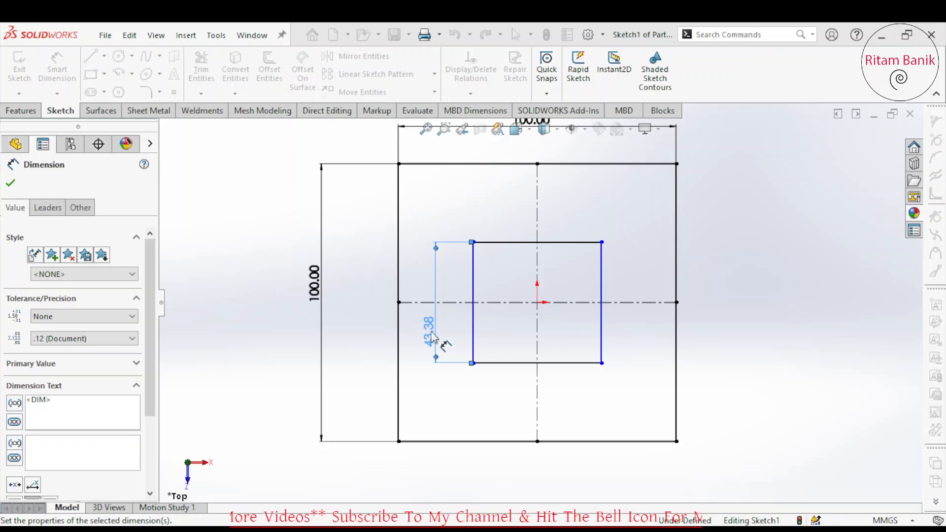
pyautogui.moveTo(431, 338); pyautogui.dragTo(351, 297)
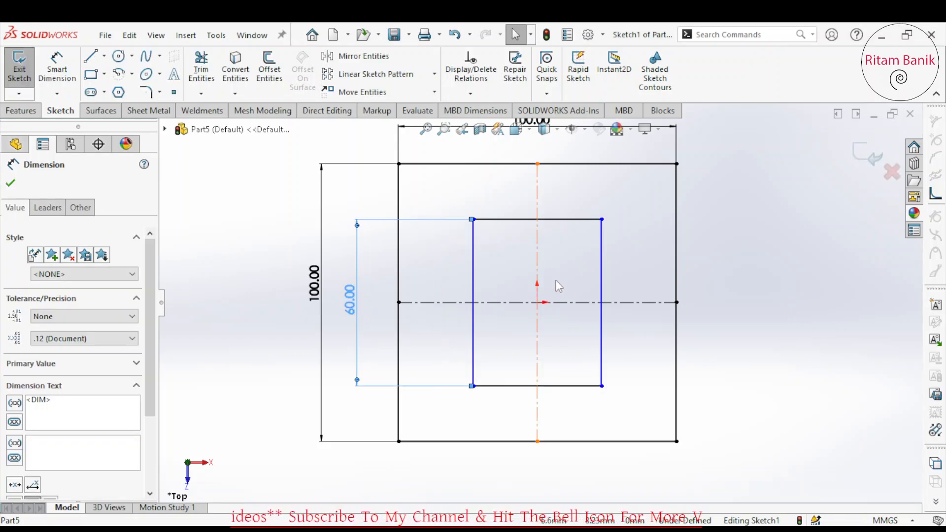
# - Dimension the inner rectangle's top side to 60 mm and space out the two horizontal dimensions above the sketch
pyautogui.scroll(4, 556, 281)
pyautogui.scroll(-3, 543, 254)
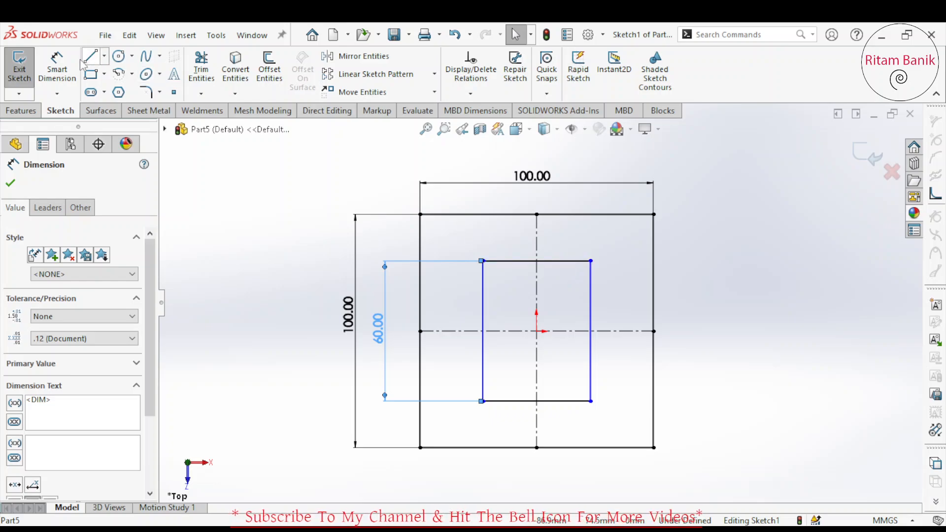
pyautogui.click(60, 69)
pyautogui.click(560, 262)
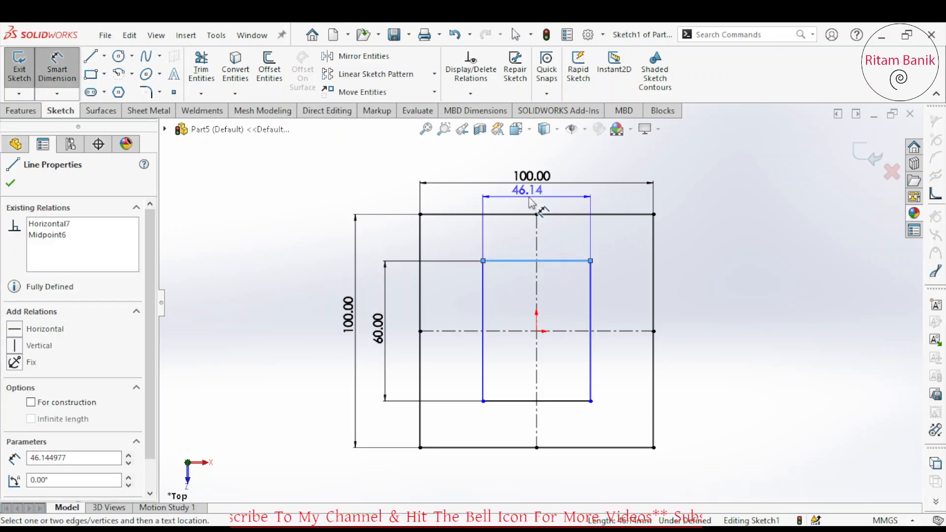
pyautogui.click(544, 207)
pyautogui.write('60')
pyautogui.press('Return')
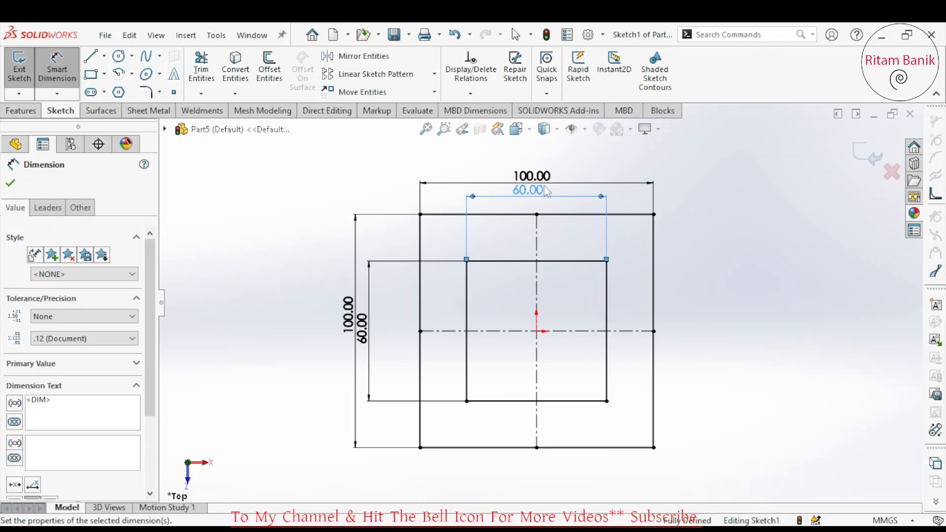
pyautogui.moveTo(543, 199); pyautogui.dragTo(543, 187)
pyautogui.press('Escape')
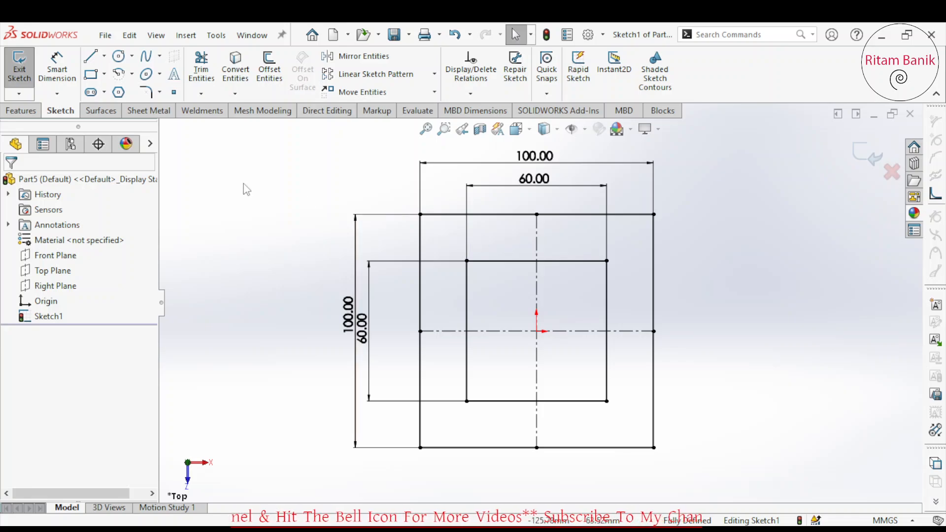
# - Sketch a circle with a radius of about 16.7 mm centred on the origin
pyautogui.click(118, 55)
pyautogui.click(537, 331)
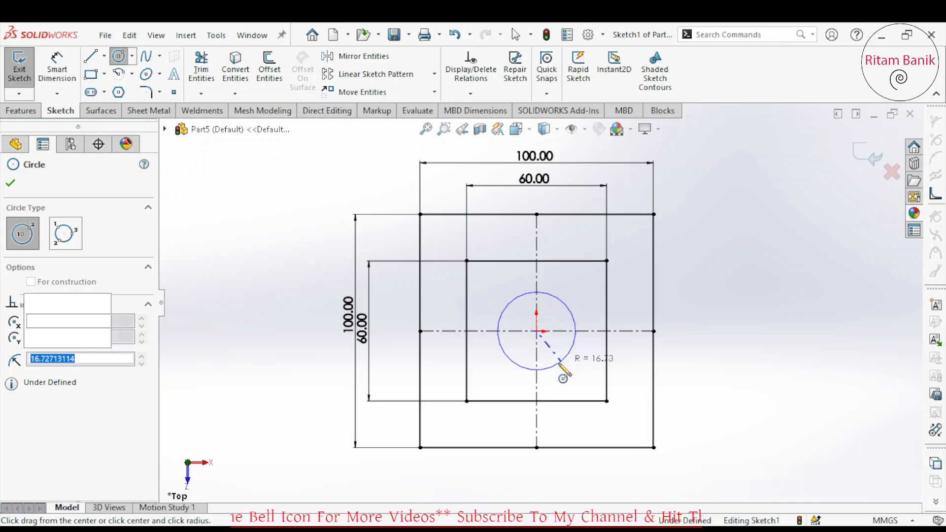
pyautogui.click(559, 364)
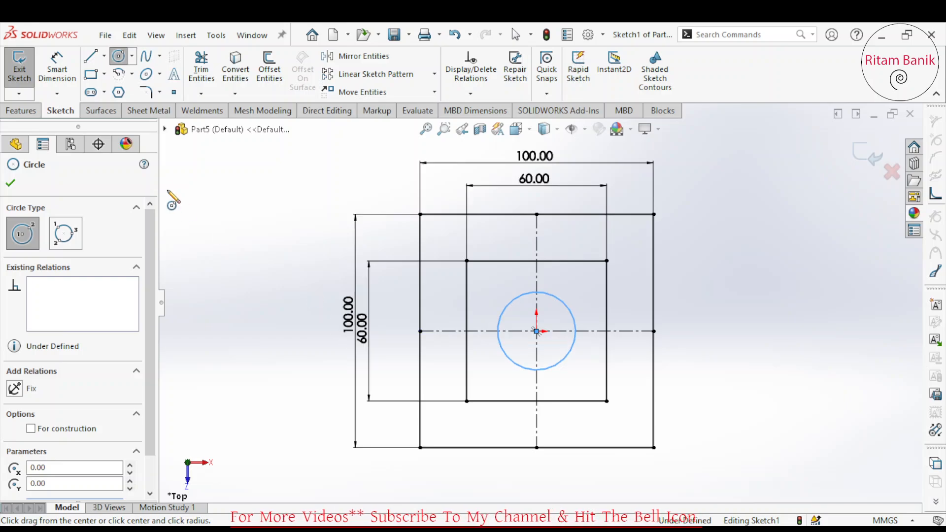
# - Dimension the circle's diameter to 50 mm, placing the dimension outside the squares at the upper right
pyautogui.click(74, 72)
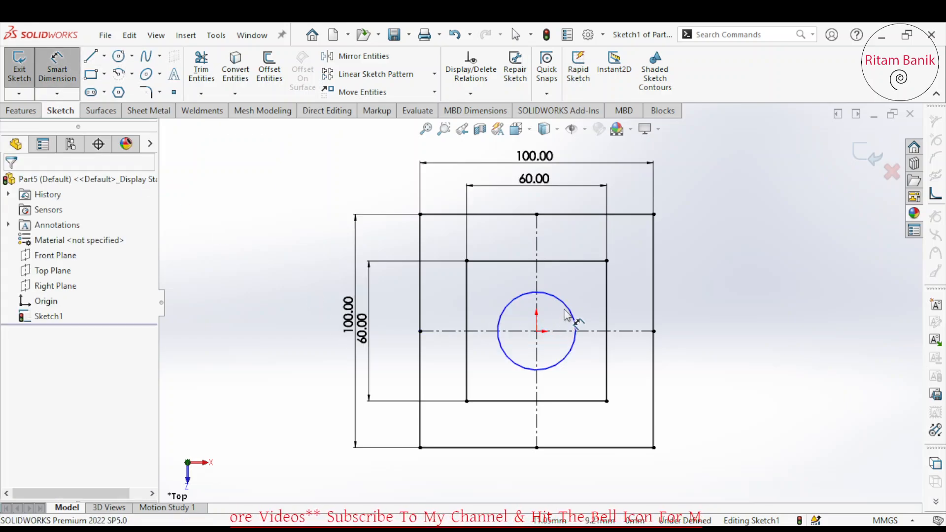
pyautogui.click(574, 330)
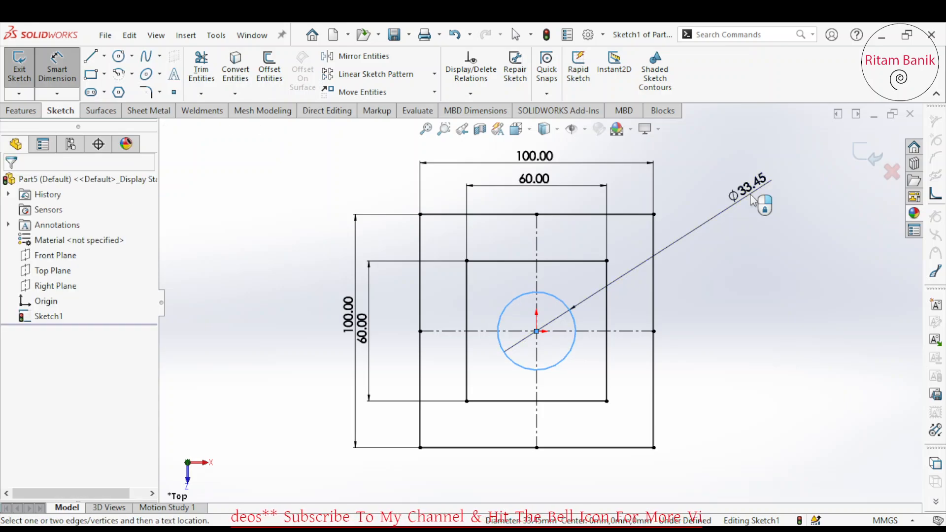
pyautogui.click(748, 198)
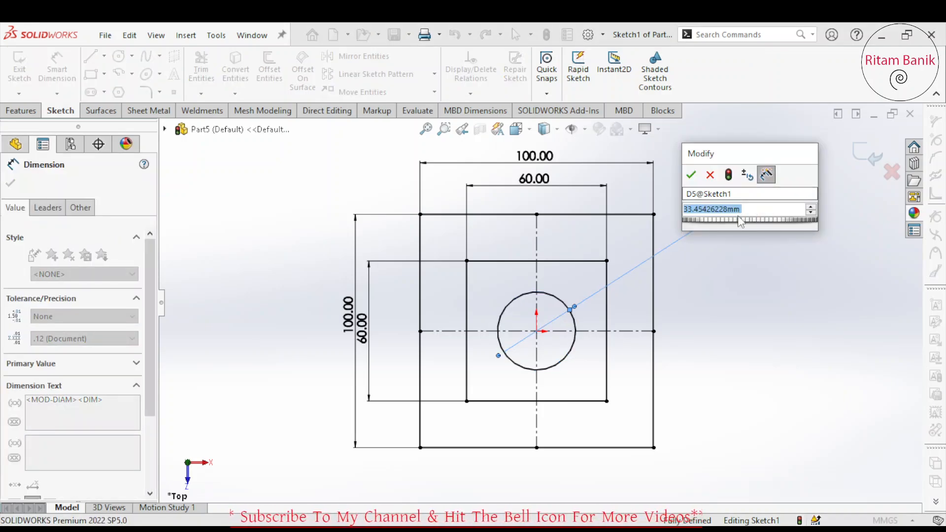
pyautogui.write('50')
pyautogui.press('Return')
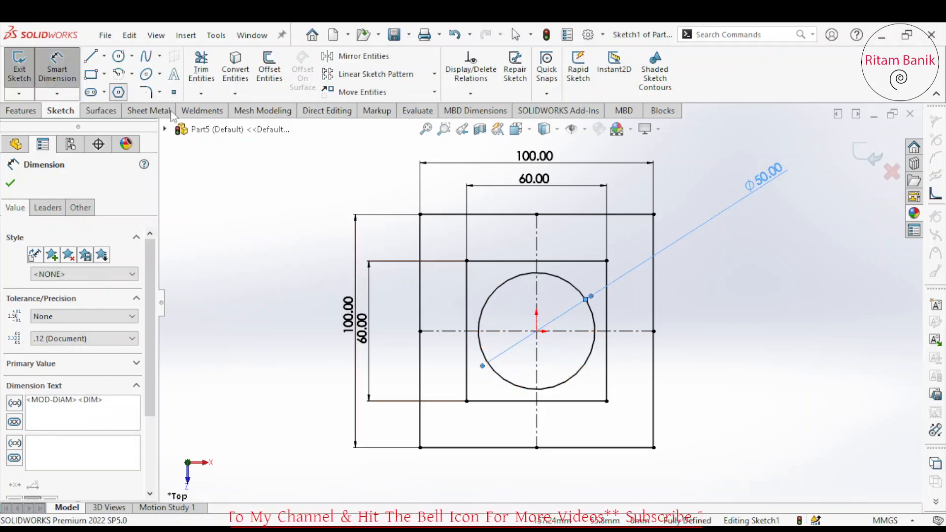
# - Draw an 8-sided inscribed-circle polygon centred on the origin, about 189.7 mm in circle diameter, around the outer square
pyautogui.click(119, 92)
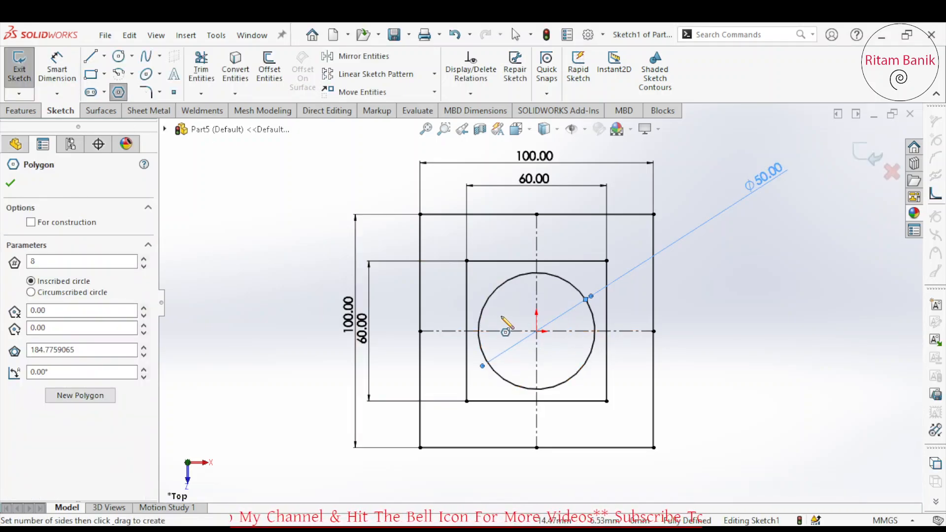
pyautogui.click(536, 331)
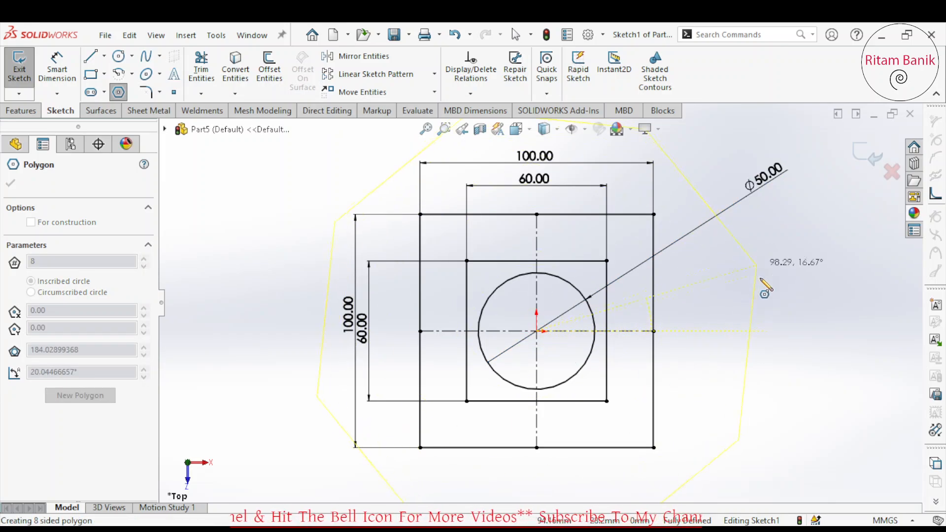
pyautogui.click(774, 373)
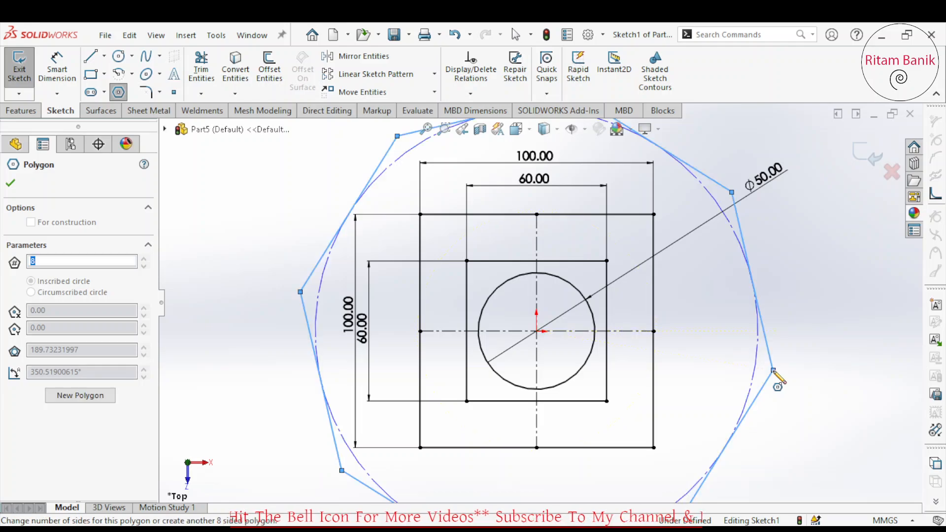
# - Finish the polygon and add a Horizontal relation to the octagon's upper side
pyautogui.press('f')
pyautogui.scroll(-1, 591, 241)
pyautogui.press('Escape')
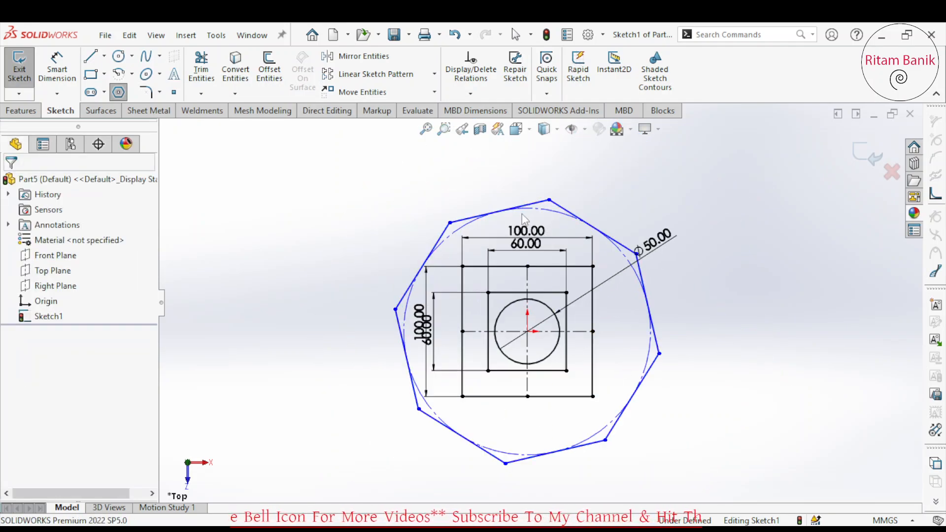
pyautogui.click(534, 203)
pyautogui.click(14, 328)
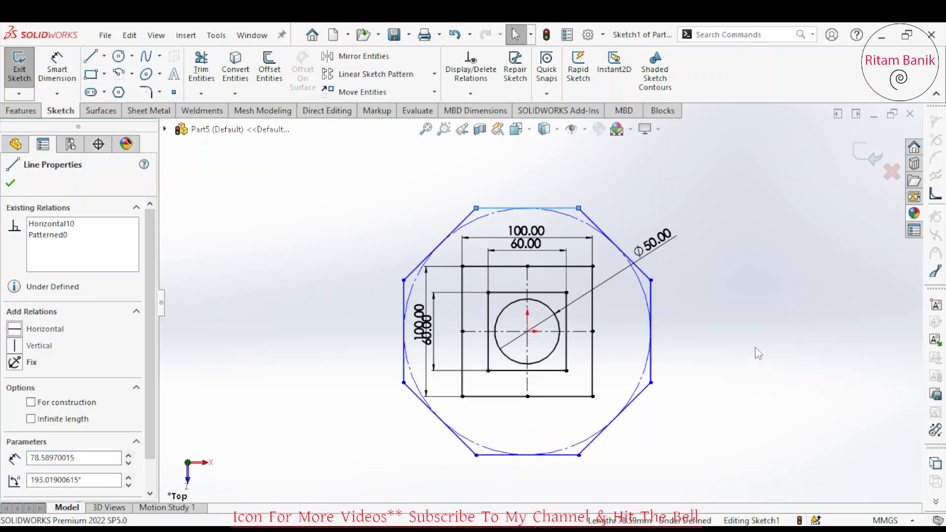
pyautogui.click(306, 407)
# - Dimension the distance between the octagon's two vertical sides to 68 mm, placing the dimension below the sketch
pyautogui.click(69, 94)
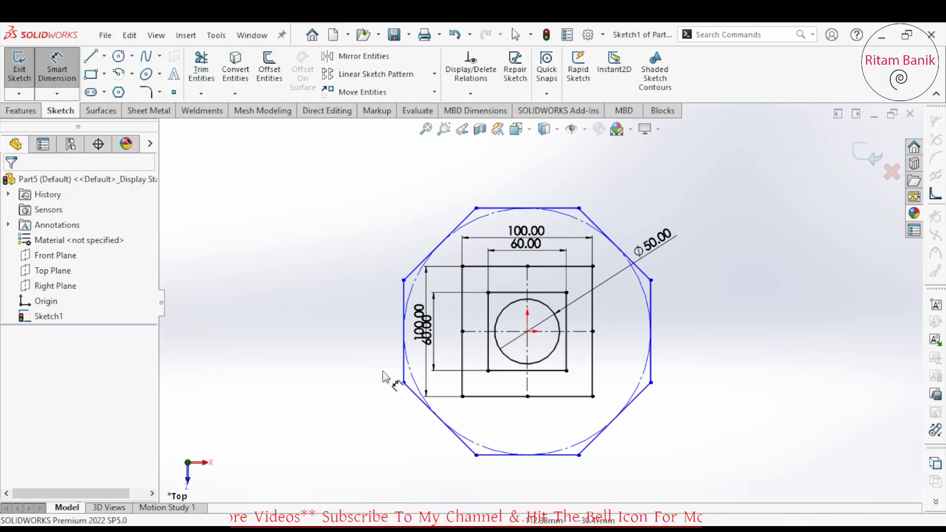
pyautogui.click(403, 367)
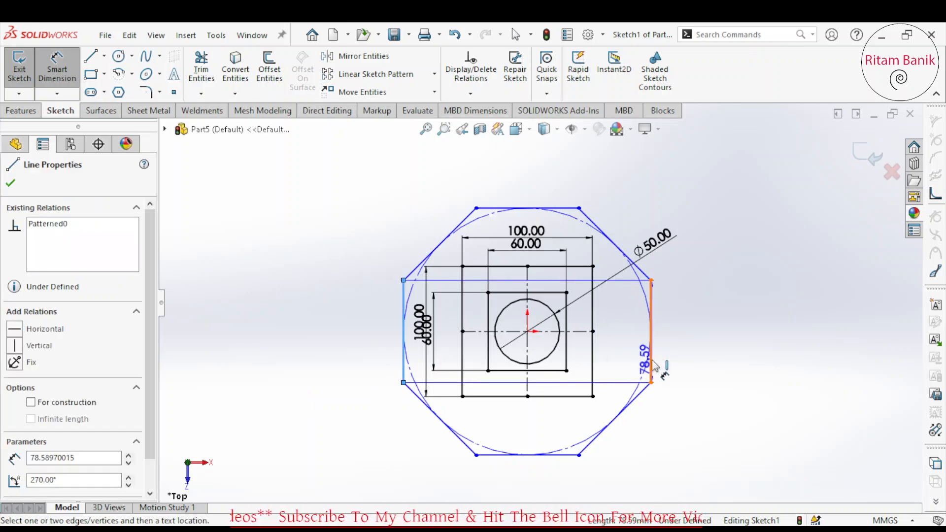
pyautogui.click(651, 363)
pyautogui.click(527, 498)
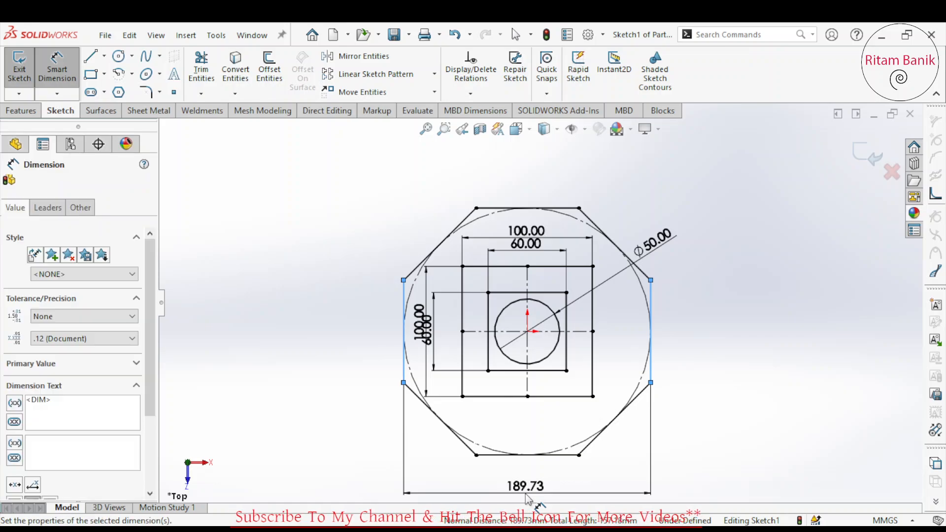
pyautogui.write('68')
pyautogui.press('Return')
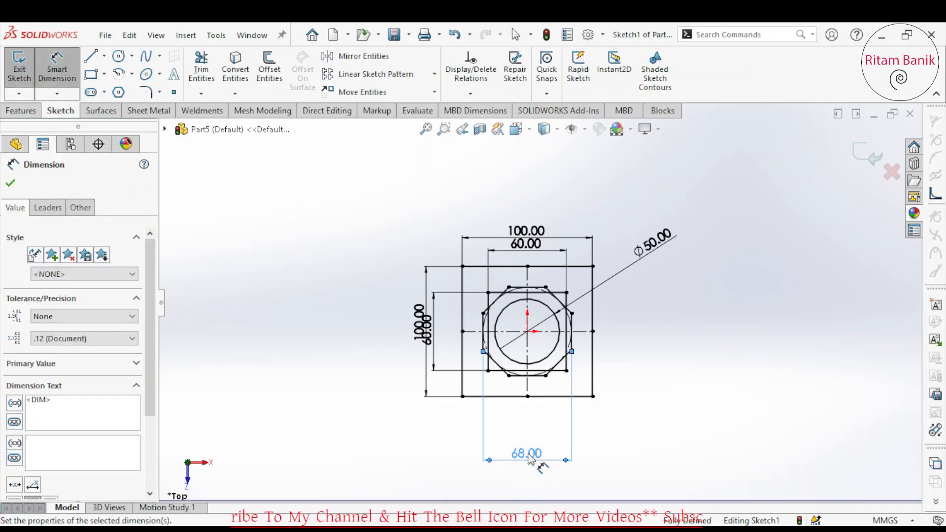
pyautogui.scroll(-5, 517, 347)
pyautogui.scroll(-2, 499, 305)
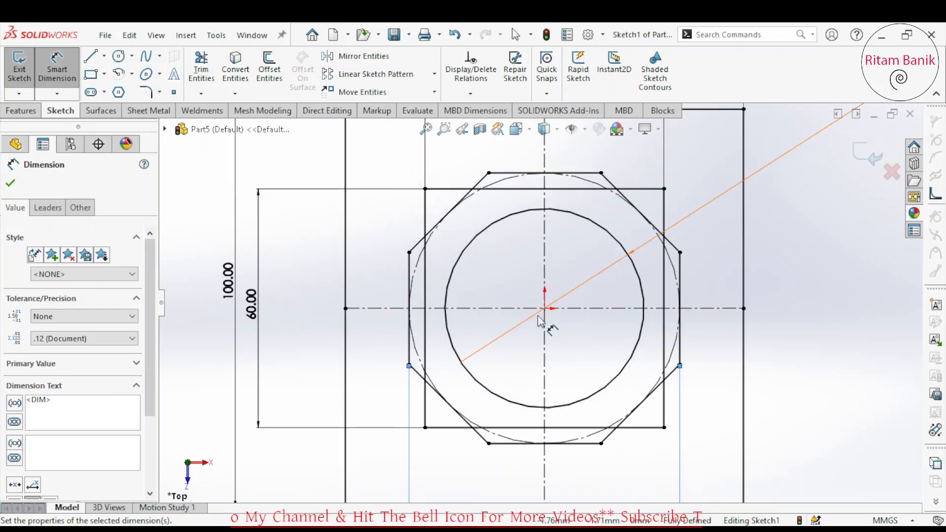
pyautogui.scroll(4, 484, 267)
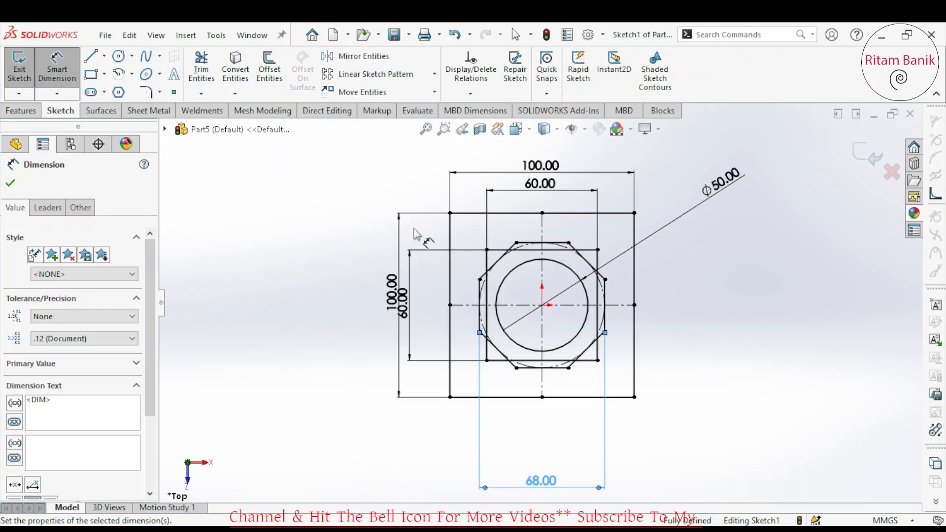
# - Fillet all four corners of the 100 mm square with a 10 mm radius, accepting the changes to its relations
pyautogui.click(118, 56)
pyautogui.scroll(-5, 427, 173)
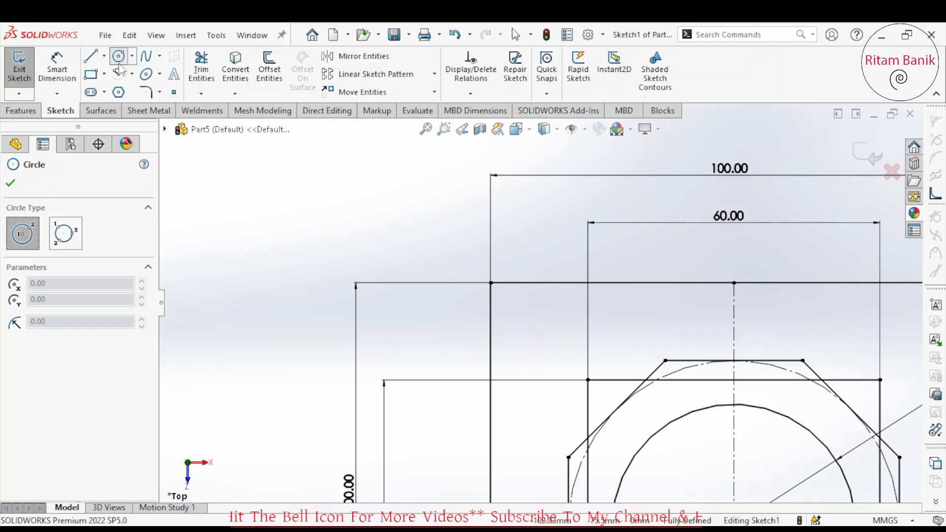
pyautogui.click(146, 92)
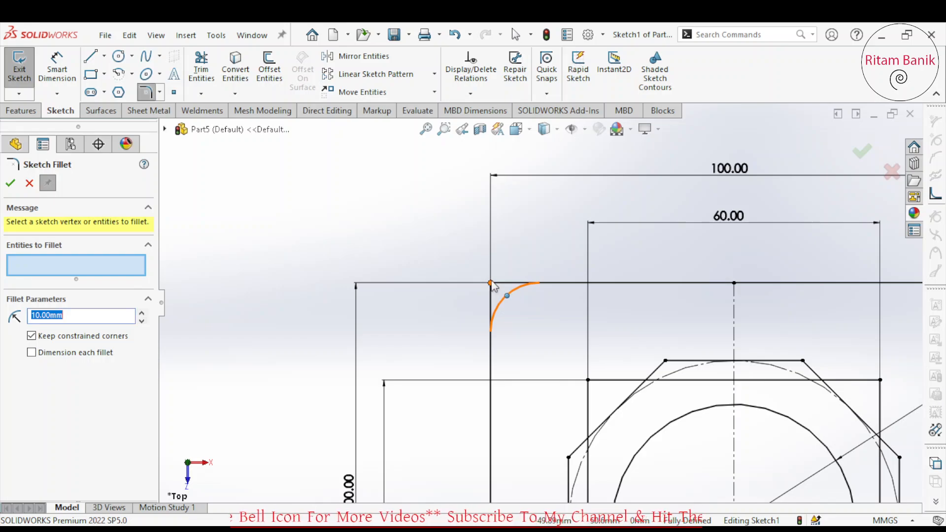
pyautogui.click(491, 284)
pyautogui.click(498, 290)
pyautogui.scroll(4, 541, 303)
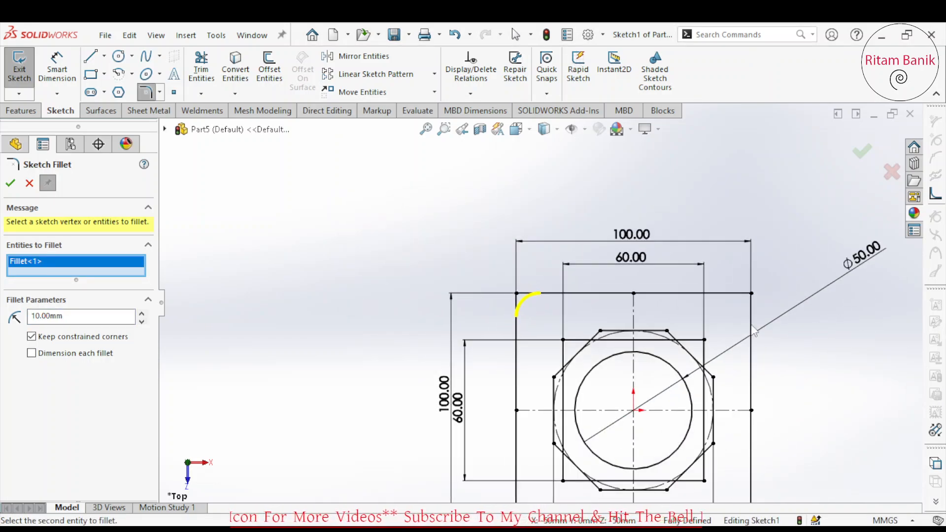
pyautogui.click(753, 296)
pyautogui.press('Return')
pyautogui.scroll(5, 738, 375)
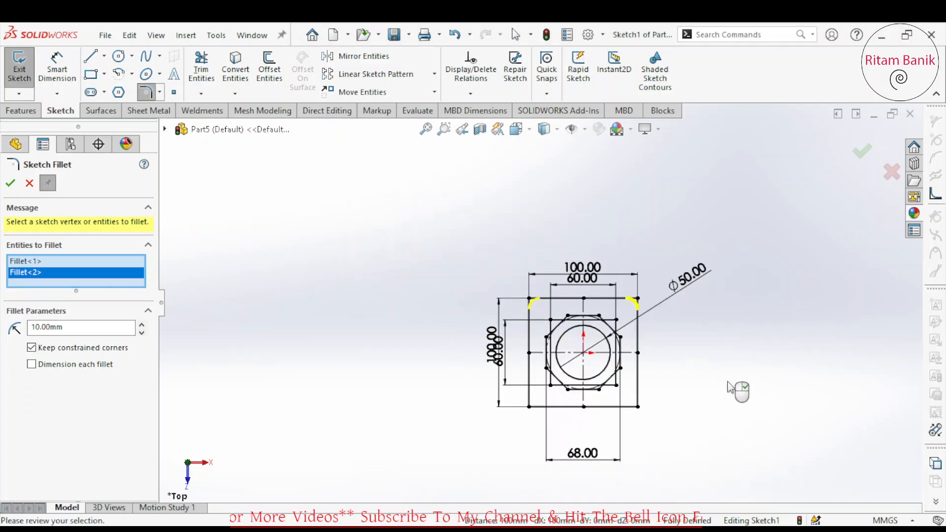
pyautogui.scroll(-4, 719, 384)
pyautogui.click(559, 413)
pyautogui.press('Return')
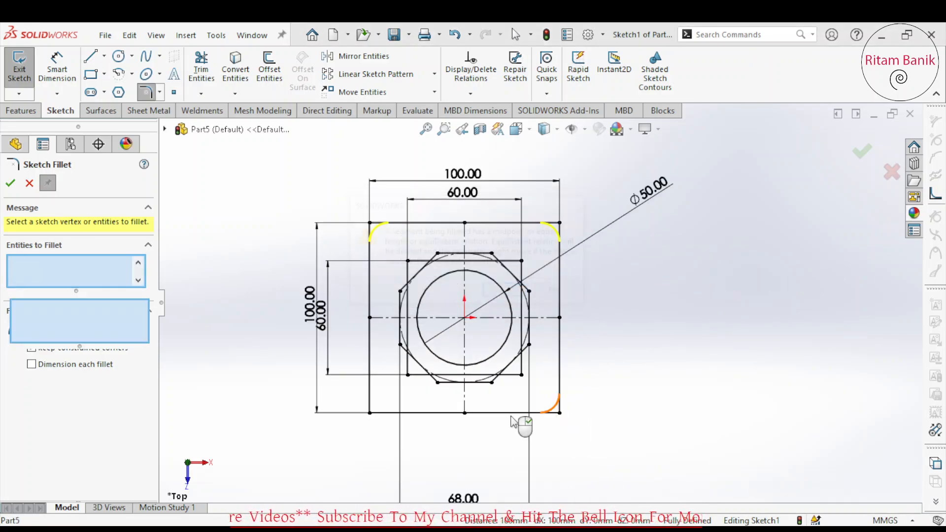
pyautogui.click(370, 414)
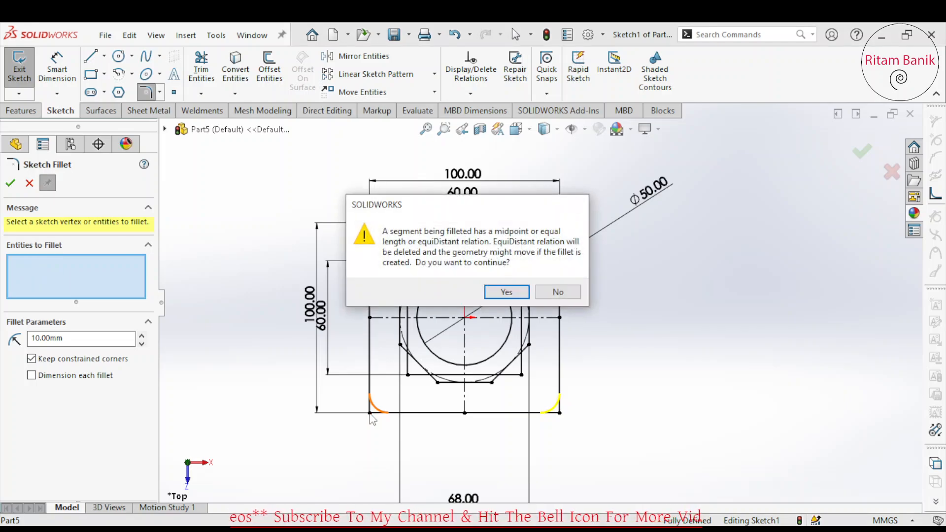
pyautogui.press('Return')
pyautogui.click(11, 184)
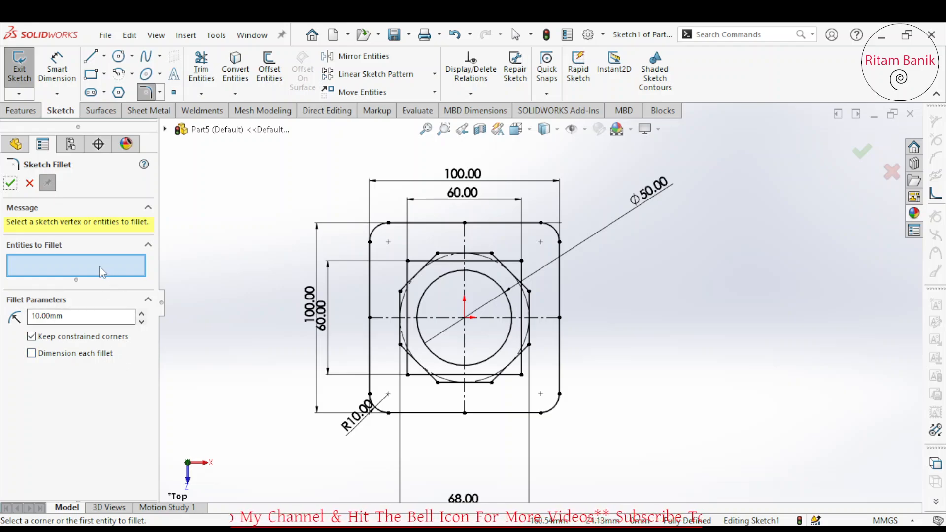
pyautogui.click(11, 185)
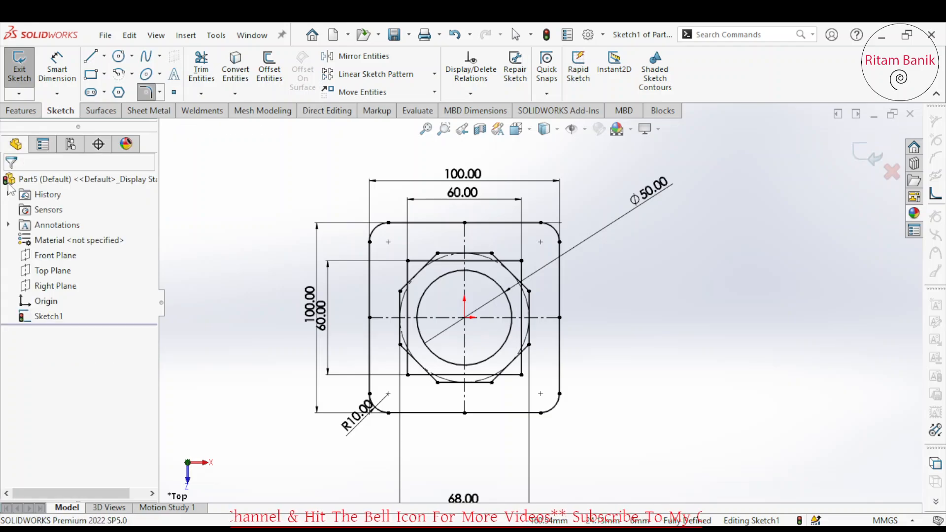
# - Sketch a circle about 29.6 mm in diameter near the outer square's upper-left corner
pyautogui.scroll(-3, 294, 320)
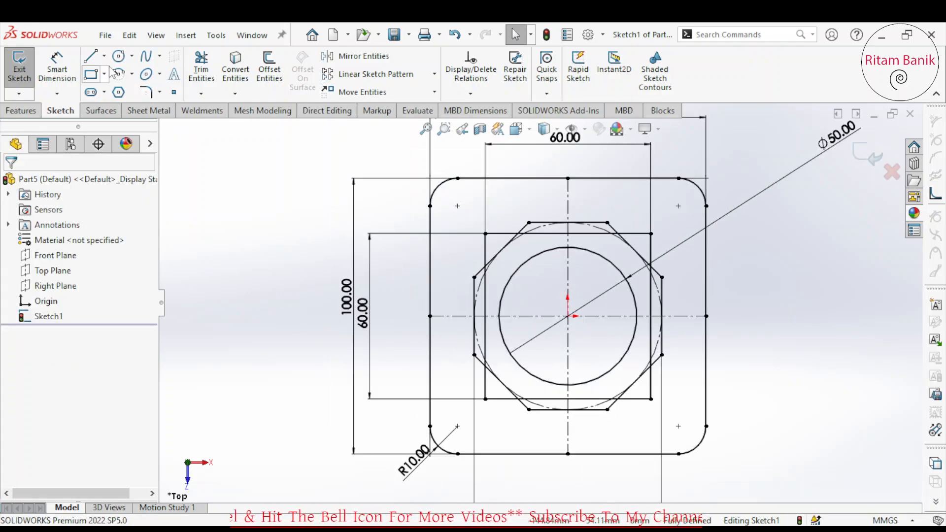
pyautogui.click(119, 56)
pyautogui.click(467, 216)
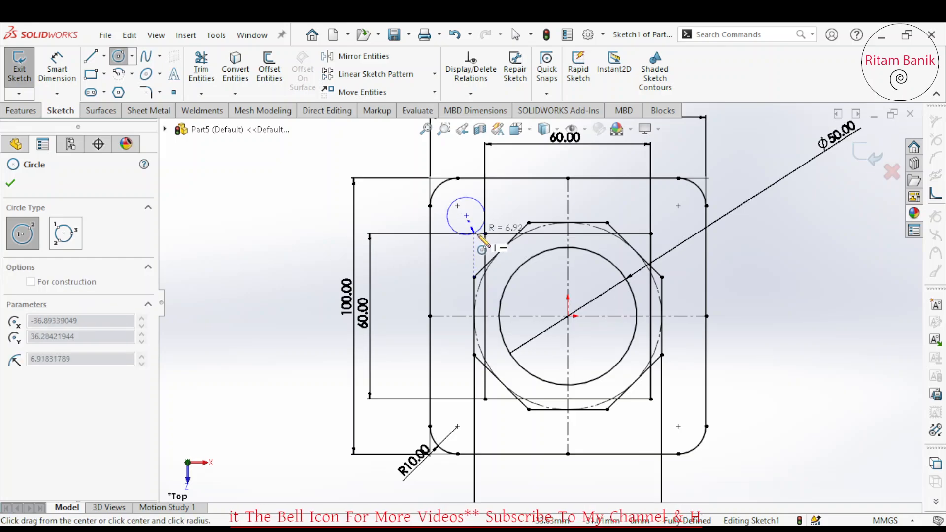
pyautogui.click(459, 256)
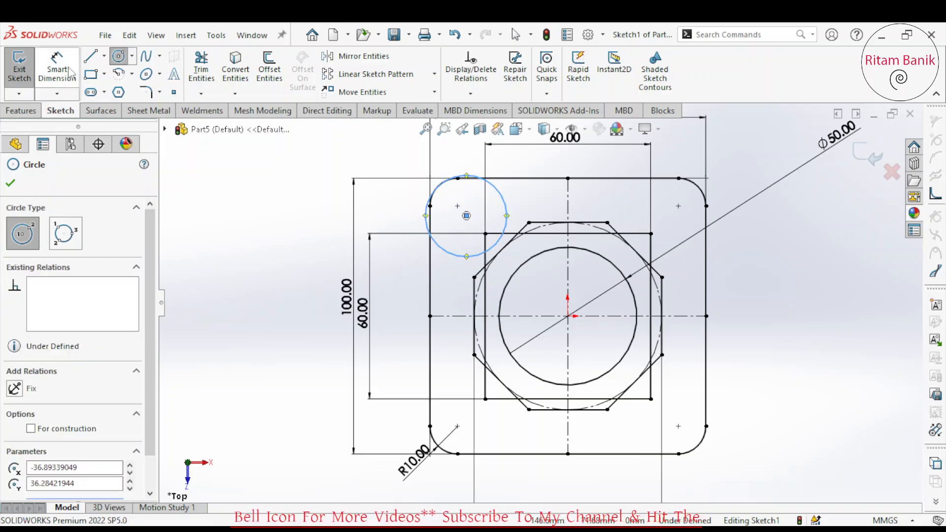
pyautogui.press('Escape')
# - Dimension the corner circle's diameter to 10 mm, placing the dimension outside the square at the upper left
pyautogui.click(446, 252)
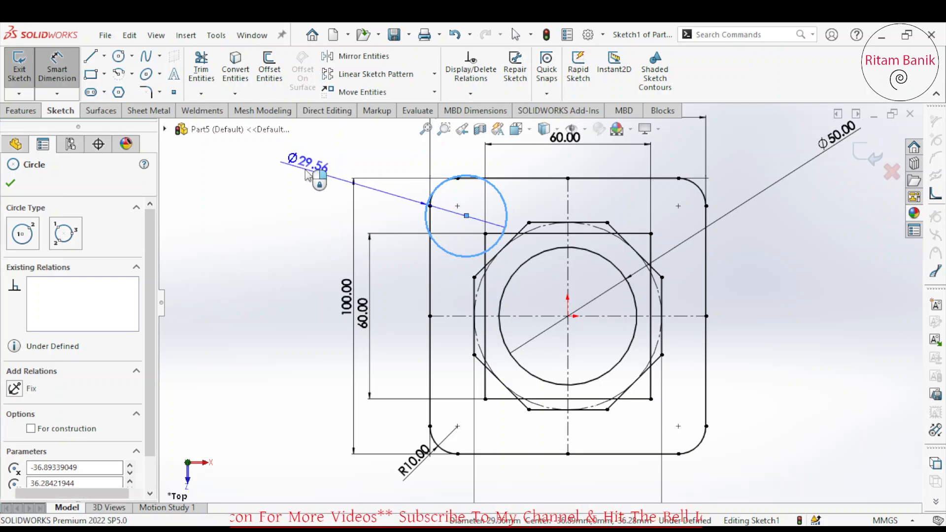
pyautogui.click(306, 170)
pyautogui.write('10')
pyautogui.press('Return')
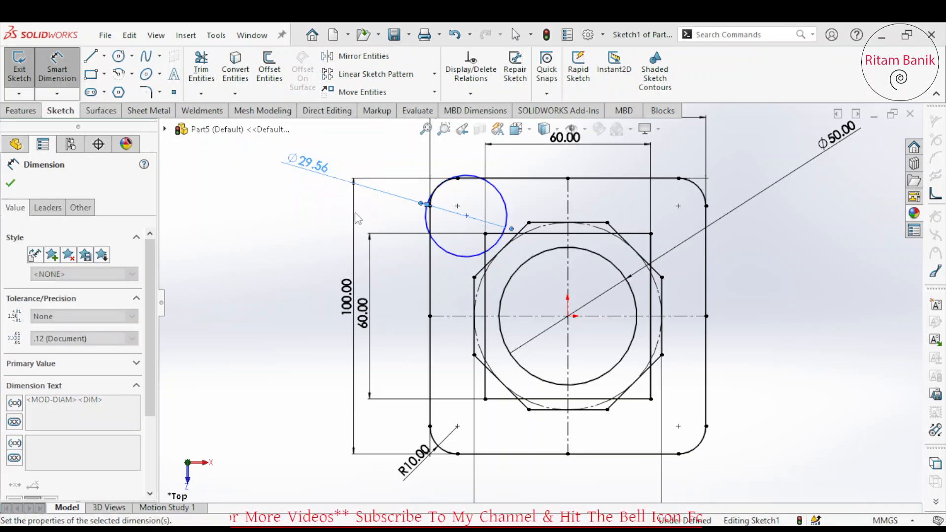
# - Dimension the corner circle's centre 10 mm below the outer square's top edge
pyautogui.click(466, 229)
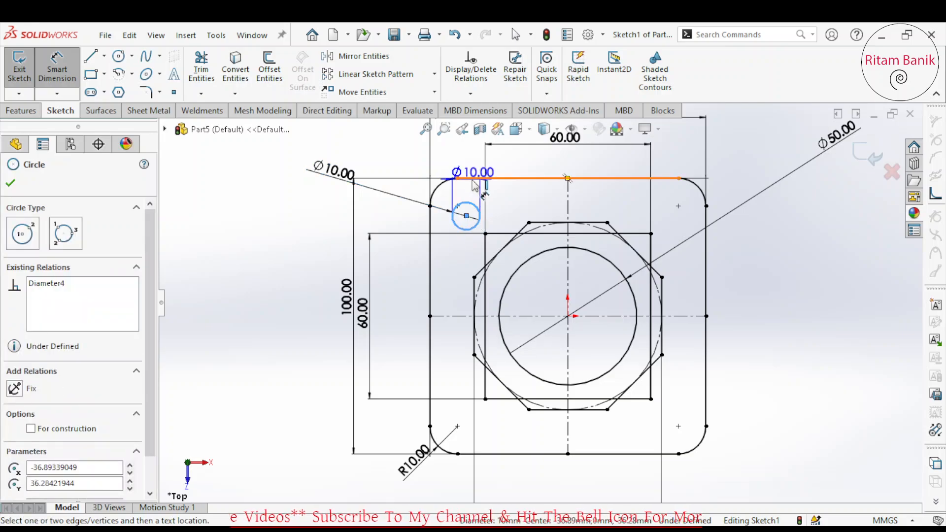
pyautogui.click(474, 179)
pyautogui.click(394, 209)
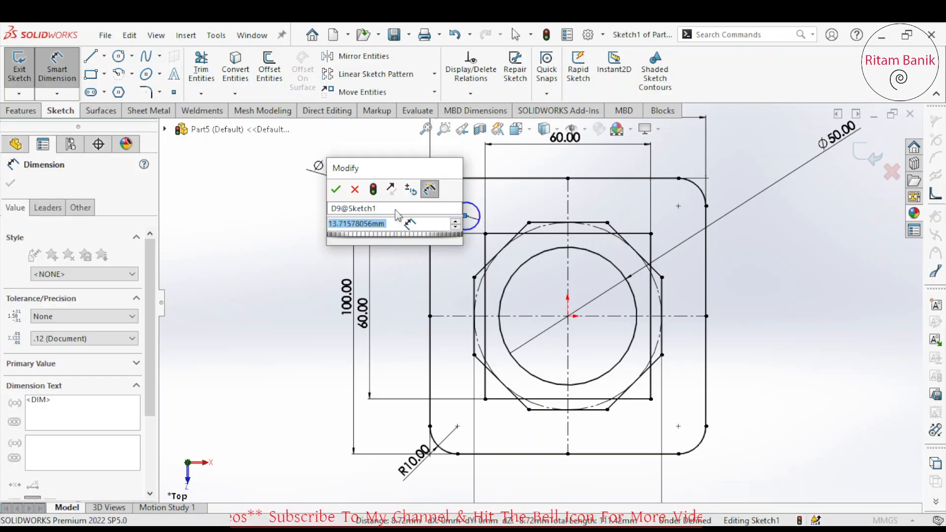
pyautogui.write('10')
pyautogui.press('Return')
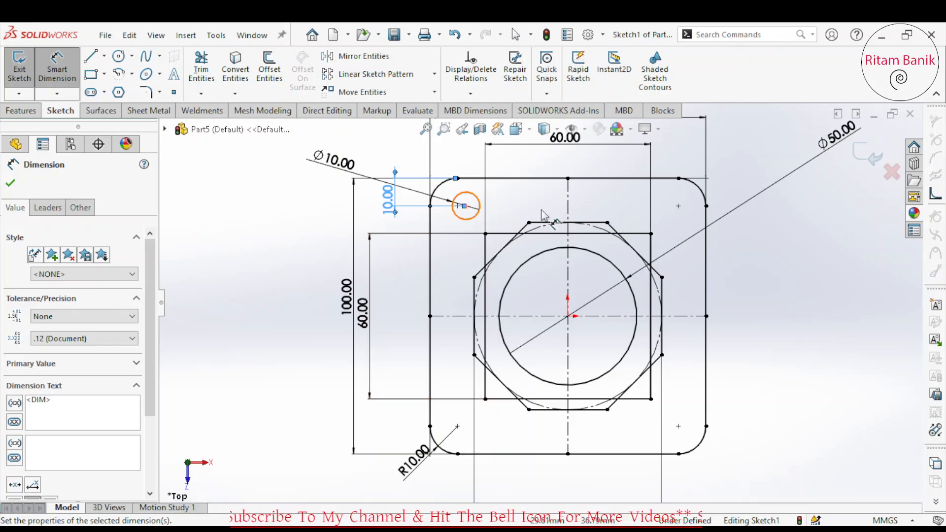
# - Dimension the corner circle's centre 40 mm from the vertical centreline
pyautogui.click(571, 206)
pyautogui.click(466, 206)
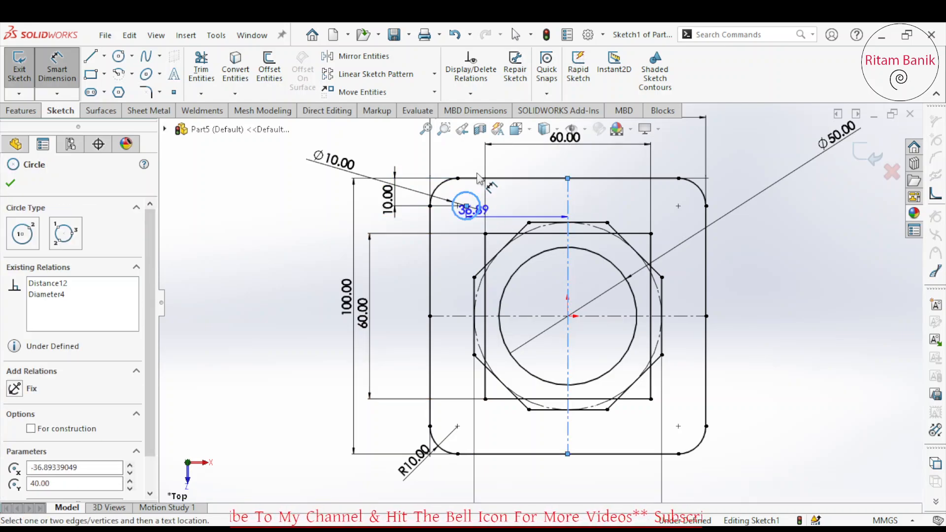
pyautogui.click(483, 168)
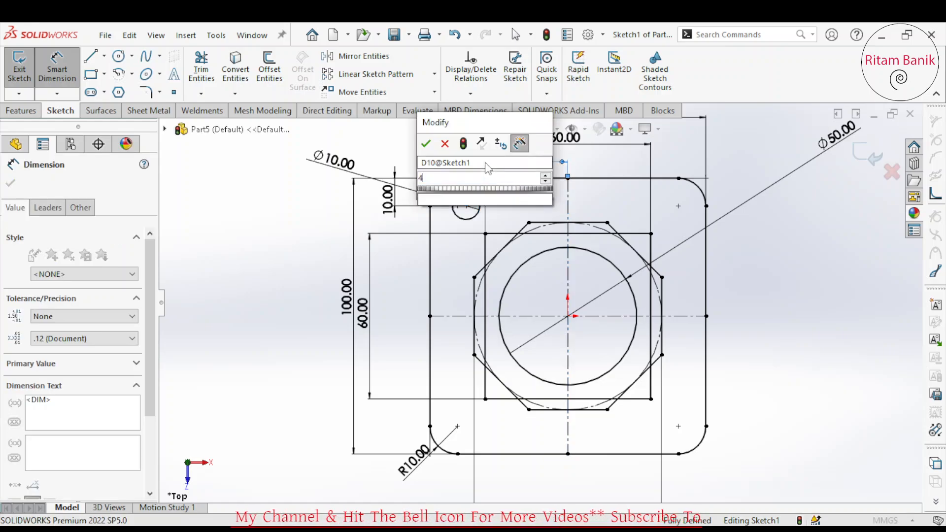
pyautogui.press('Return')
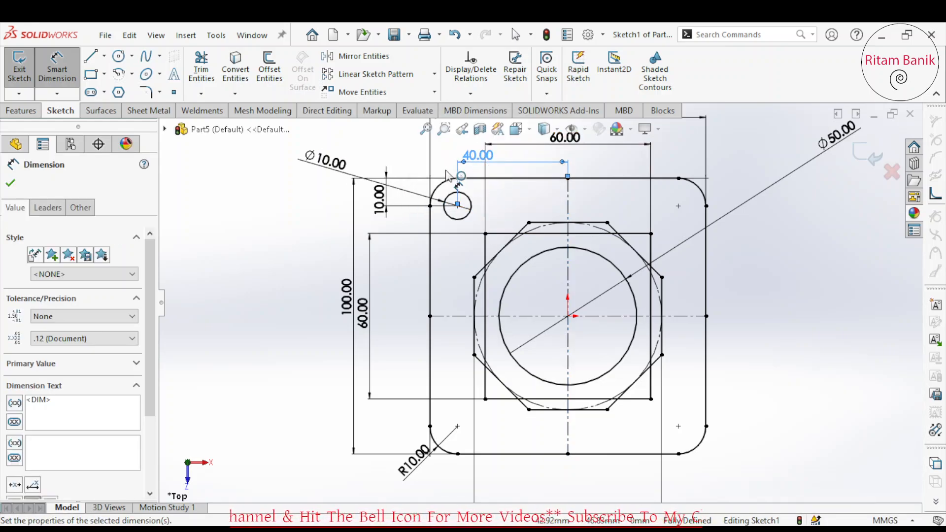
# - Mirror the 10 mm corner circle about the vertical centreline, keeping the original
pyautogui.click(364, 56)
pyautogui.click(467, 215)
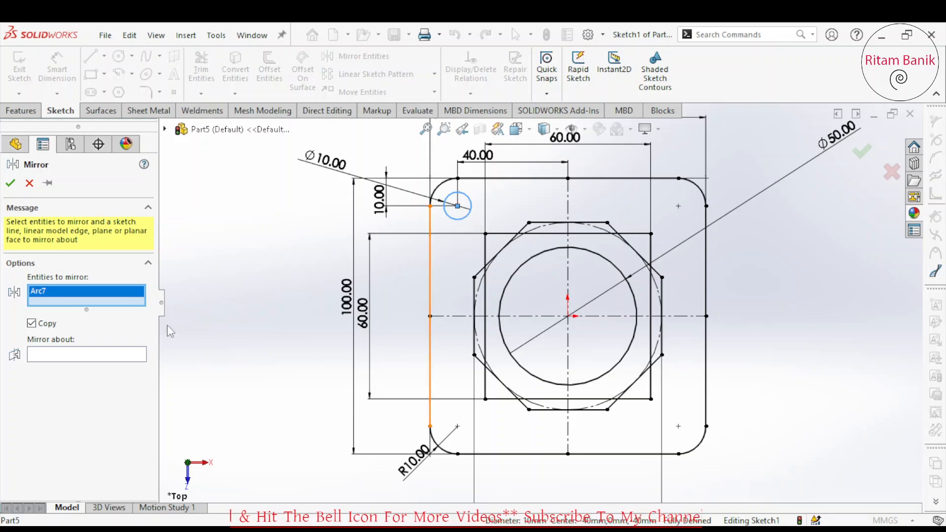
pyautogui.click(111, 355)
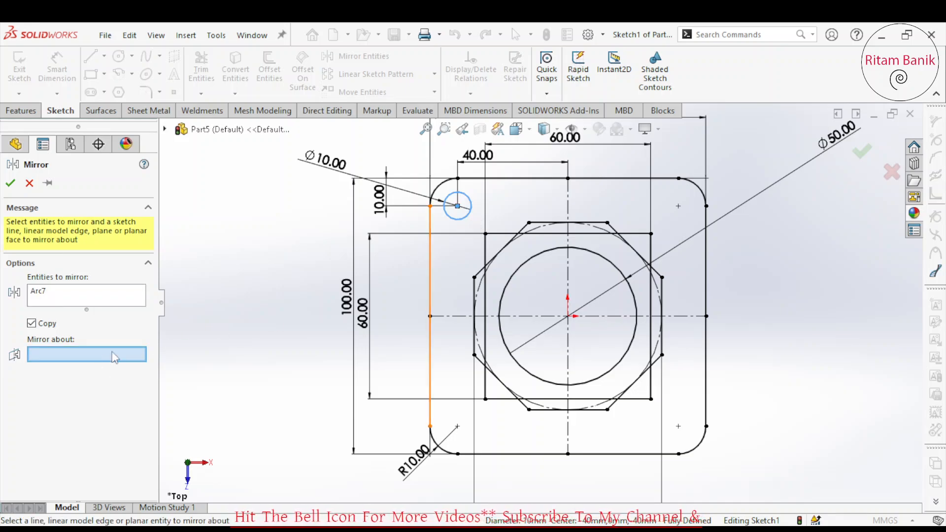
pyautogui.click(568, 219)
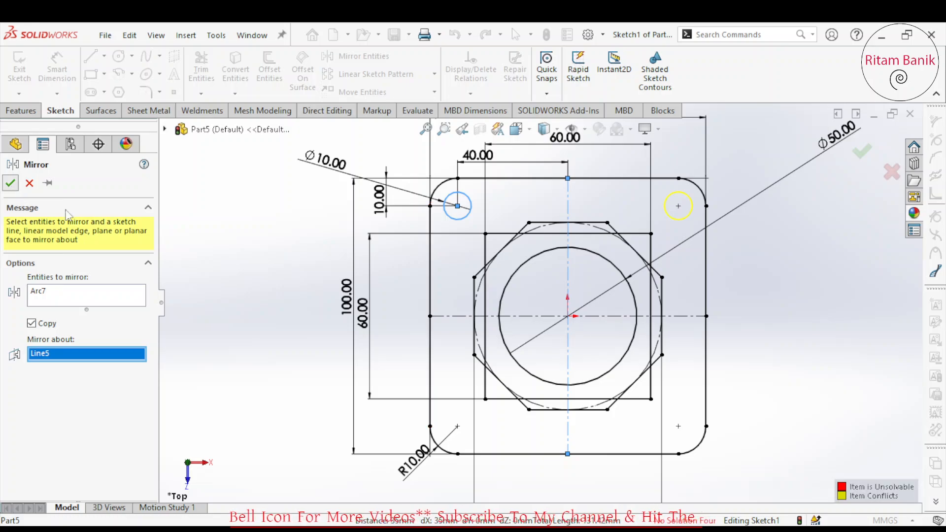
pyautogui.click(10, 183)
# - Delete the corner circle's 40 mm and 10 mm position dimensions
pyautogui.click(478, 156)
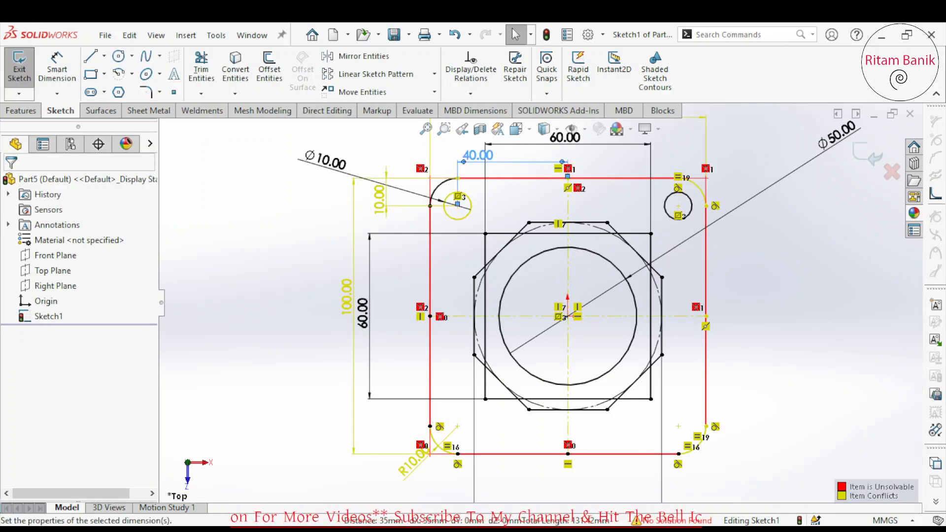
pyautogui.press('Delete')
pyautogui.click(379, 200)
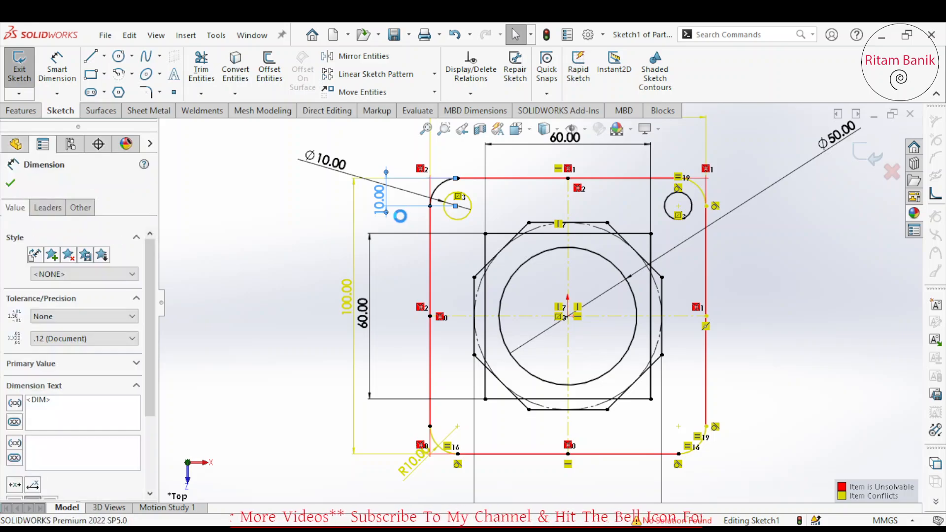
pyautogui.press('Delete')
# - Mirror the two upper 10 mm corner circles about the horizontal centreline, keeping the originals
pyautogui.click(362, 56)
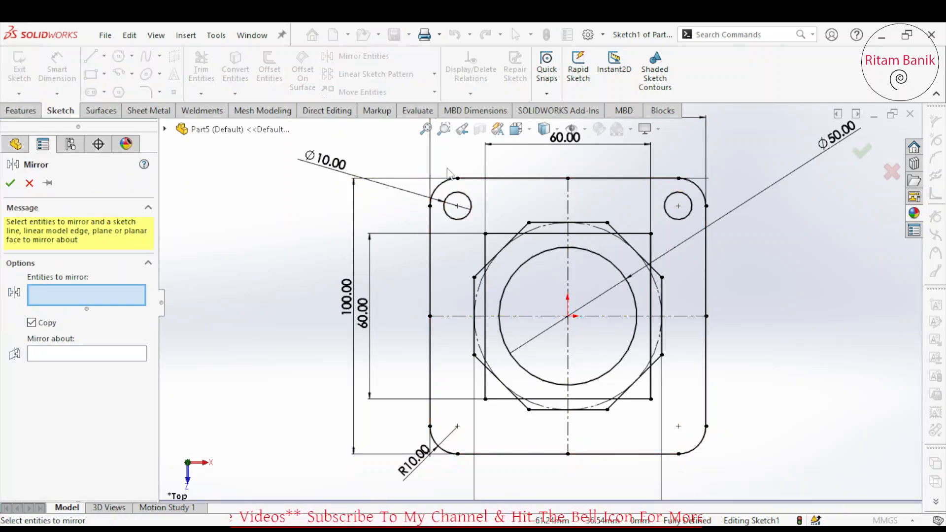
pyautogui.click(467, 215)
pyautogui.click(675, 221)
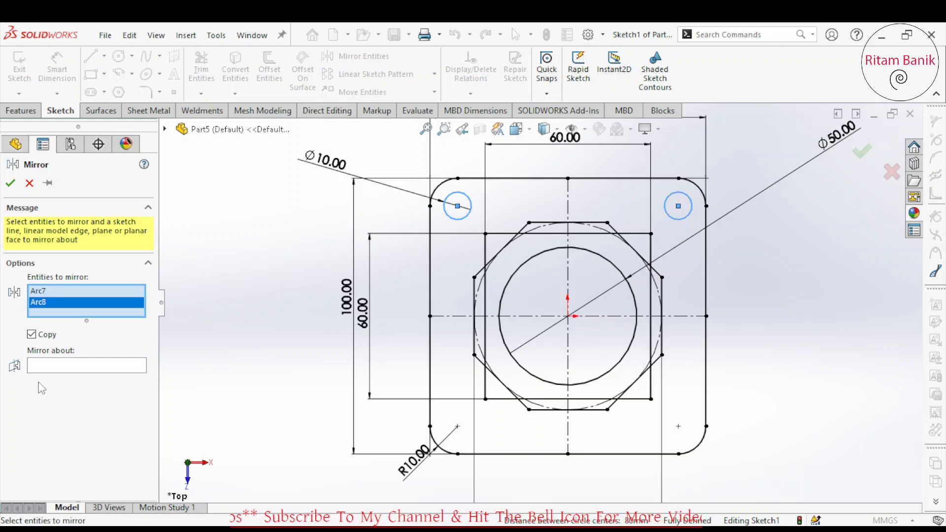
pyautogui.click(74, 367)
pyautogui.click(436, 316)
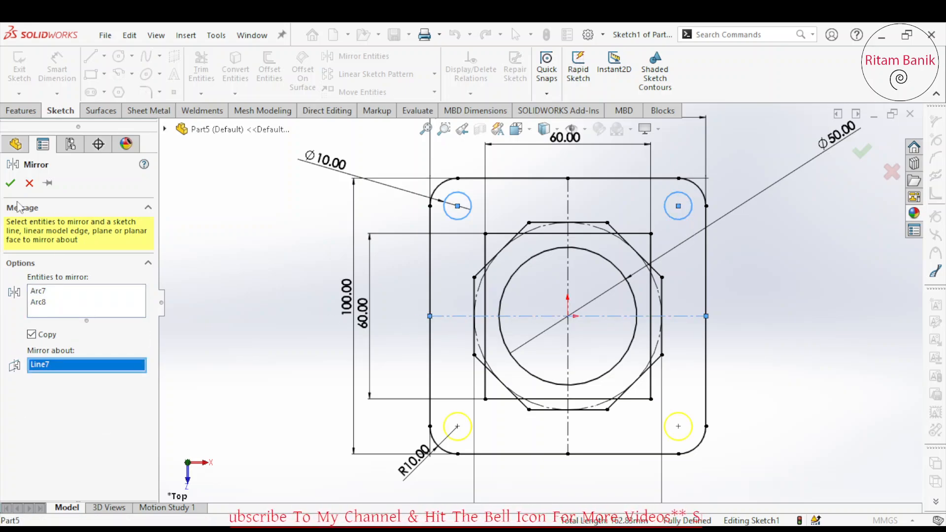
pyautogui.click(10, 183)
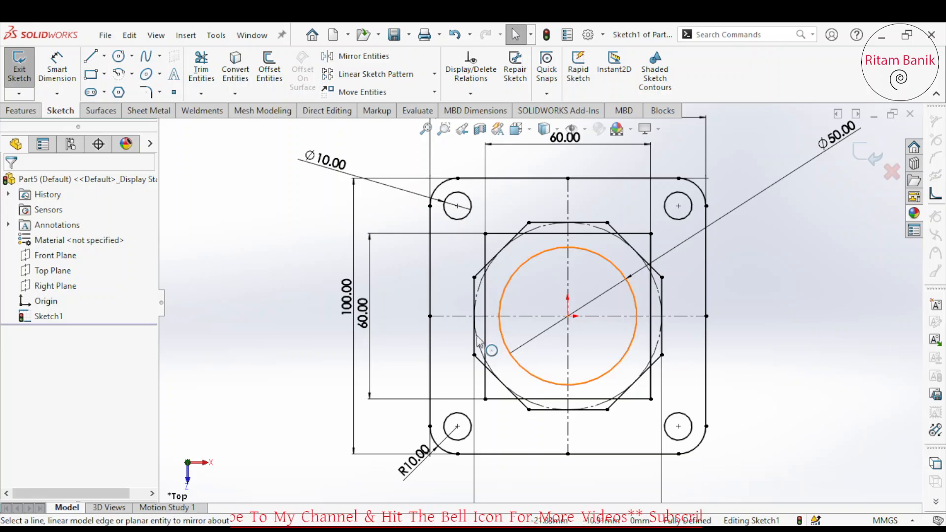
# - Extrude the 60 mm square contour as a boss with Mid Plane end condition and 50 mm depth
pyautogui.moveTo(507, 421); pyautogui.dragTo(533, 394, button='middle')
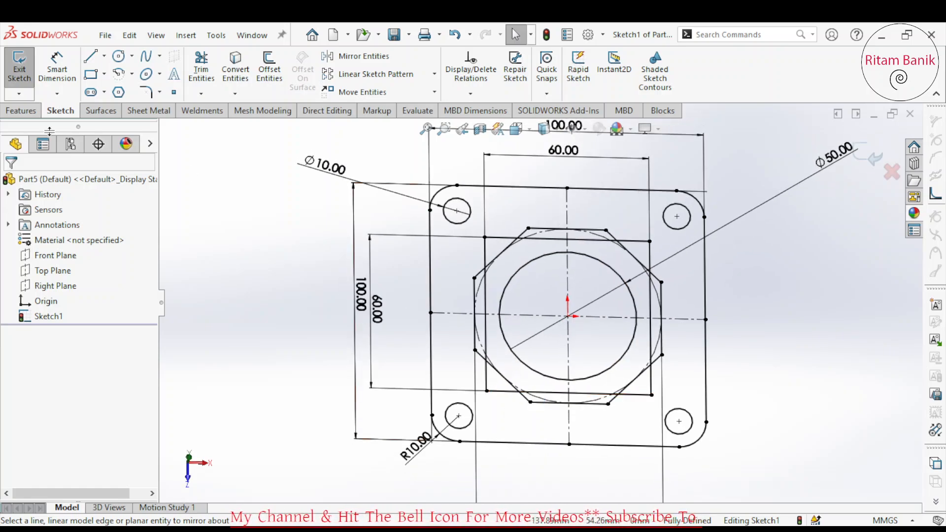
pyautogui.click(30, 111)
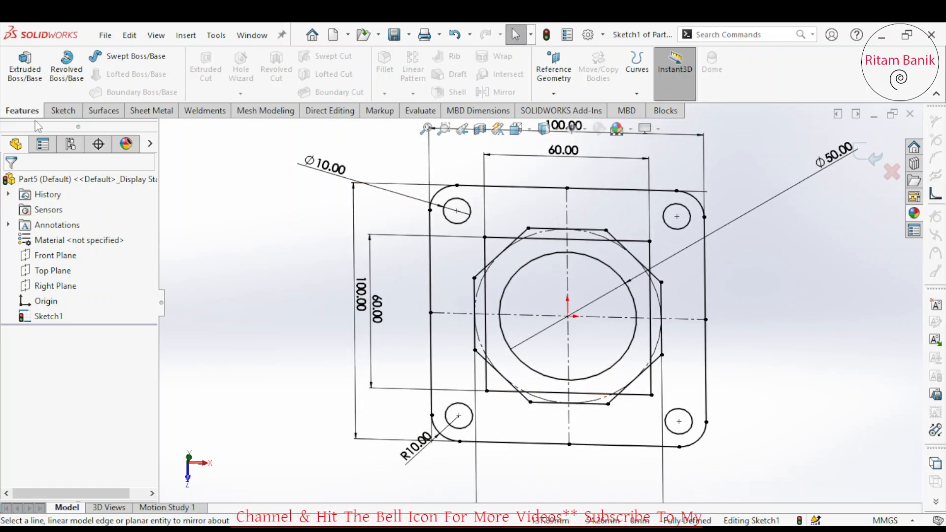
pyautogui.click(27, 80)
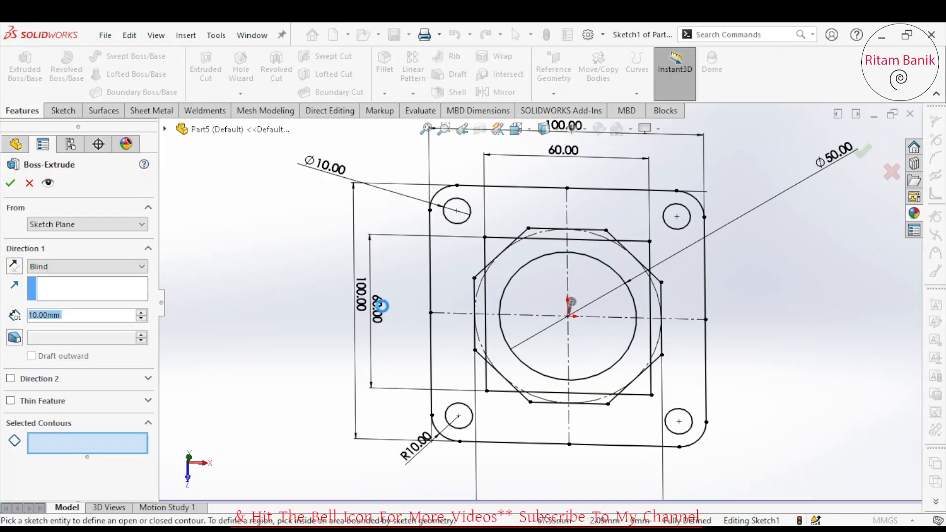
pyautogui.click(655, 264)
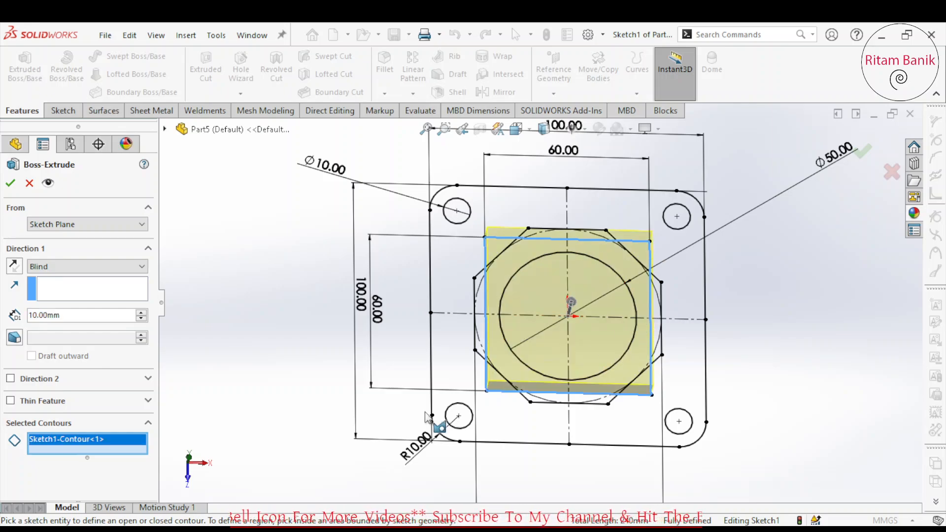
pyautogui.moveTo(486, 401); pyautogui.dragTo(469, 299, button='middle')
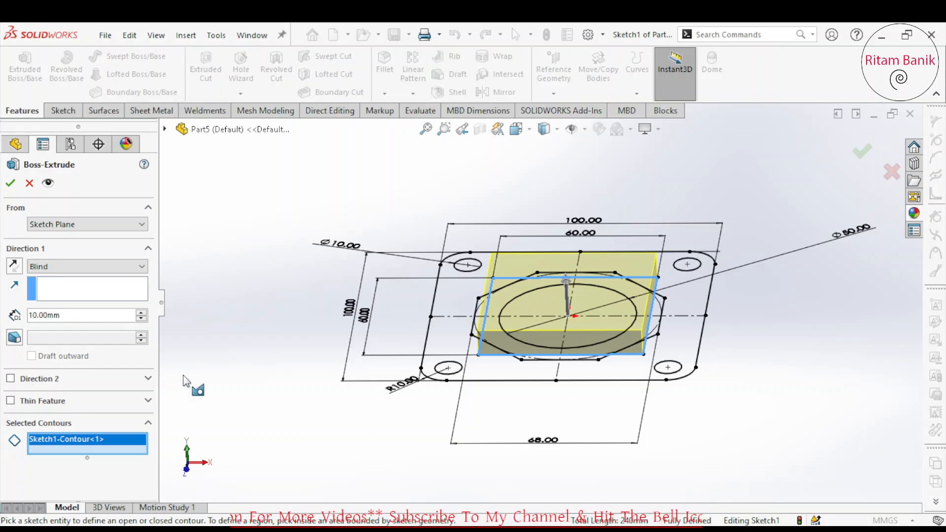
pyautogui.write('50')
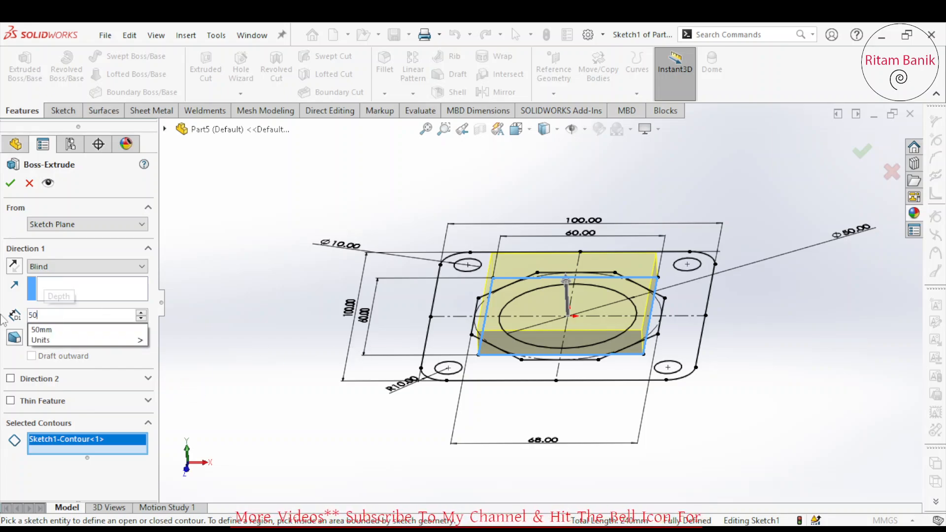
pyautogui.press('Return')
pyautogui.click(59, 265)
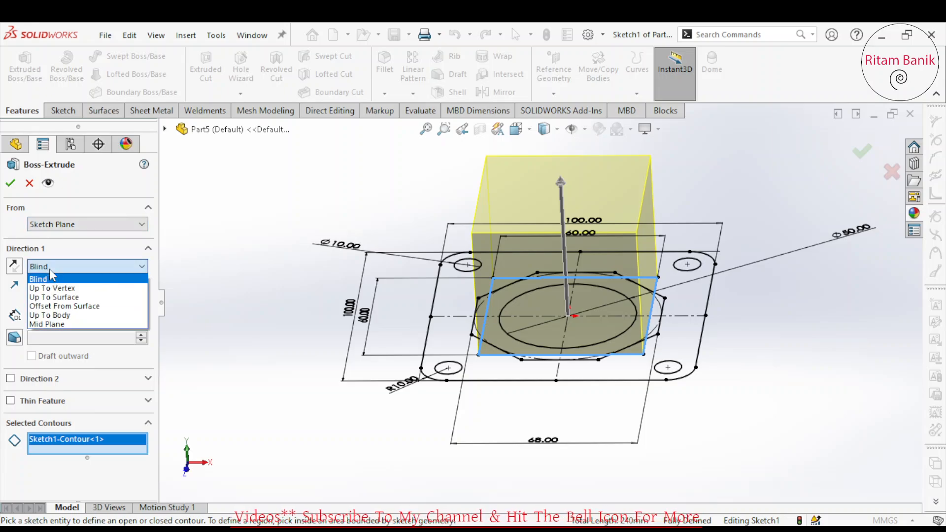
pyautogui.click(54, 325)
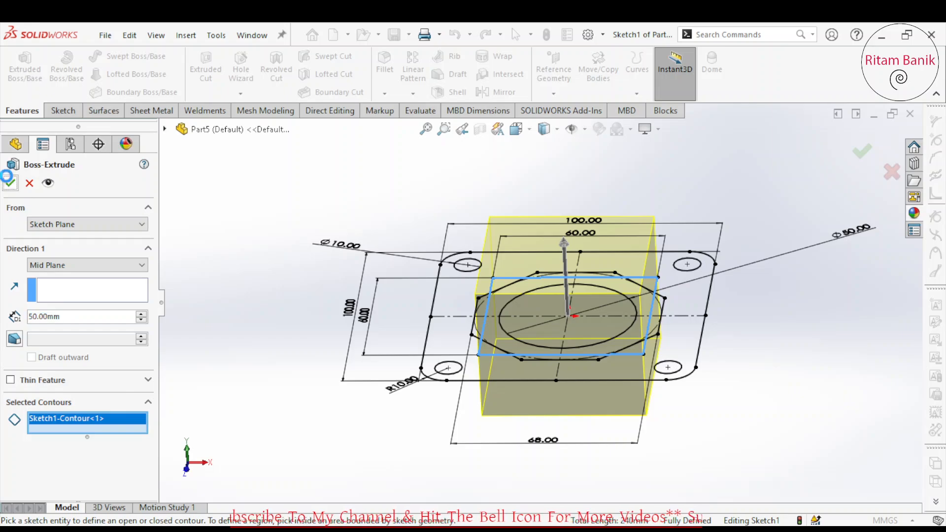
pyautogui.click(9, 183)
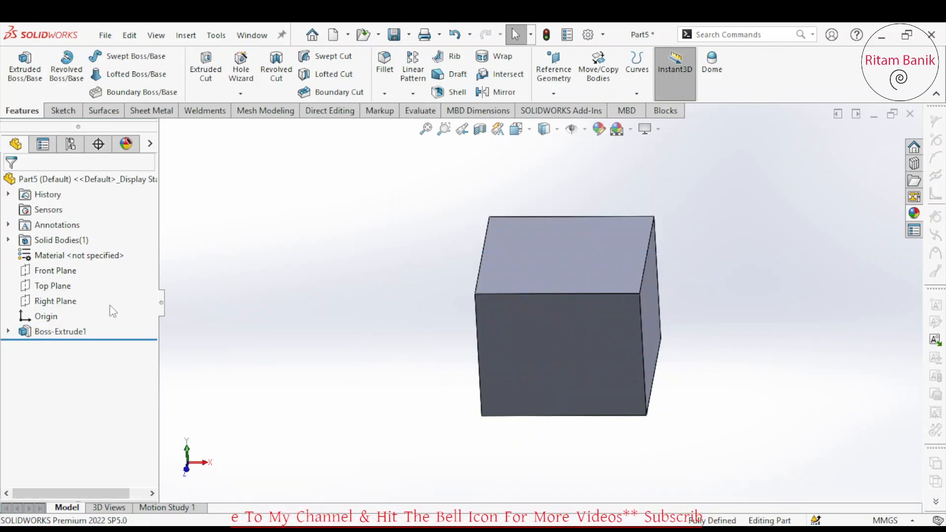
# - Start a boss extrusion from the same sketch, selecting the filleted 100 mm square contour and the four 10 mm corner circle regions
pyautogui.click(8, 331)
pyautogui.click(65, 347)
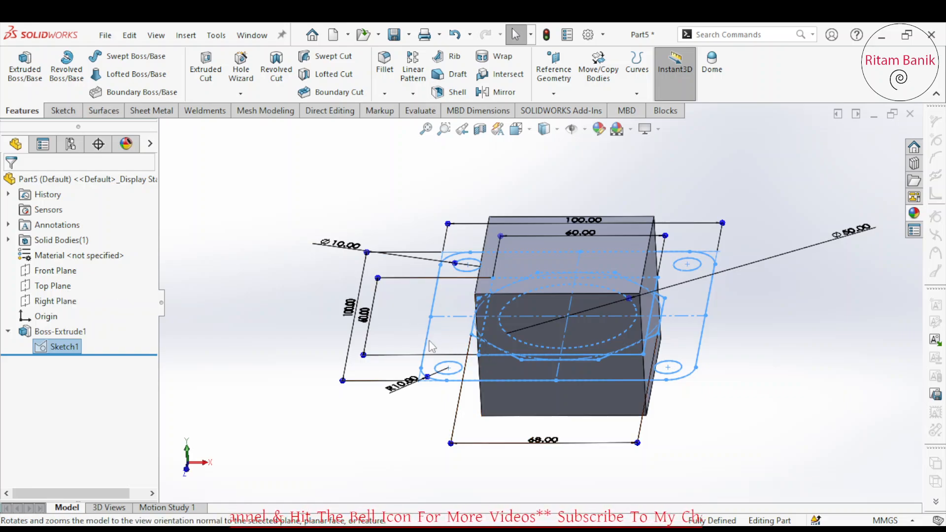
pyautogui.click(25, 62)
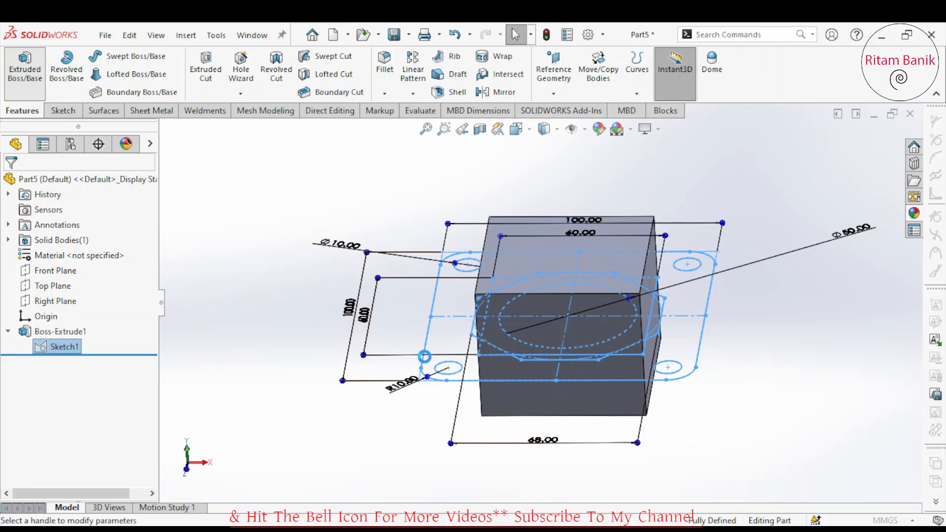
pyautogui.click(448, 372)
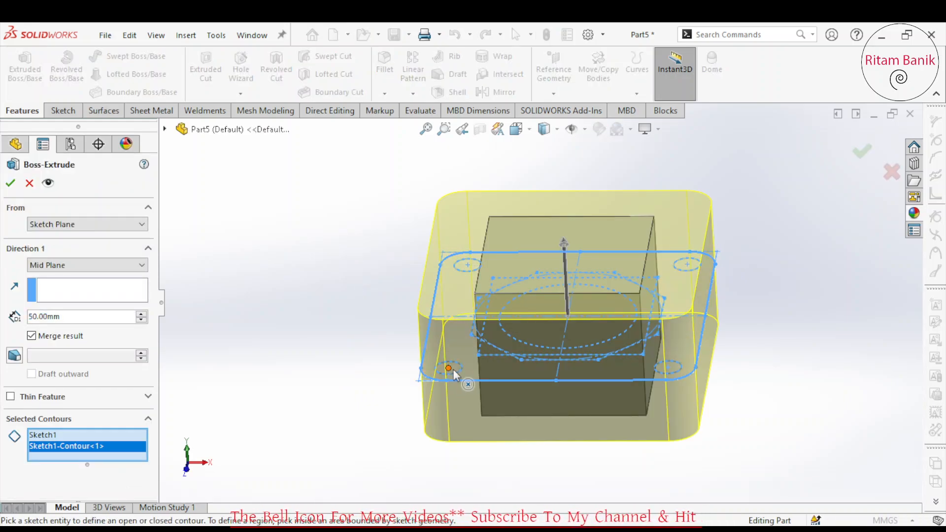
pyautogui.click(455, 373)
pyautogui.click(467, 265)
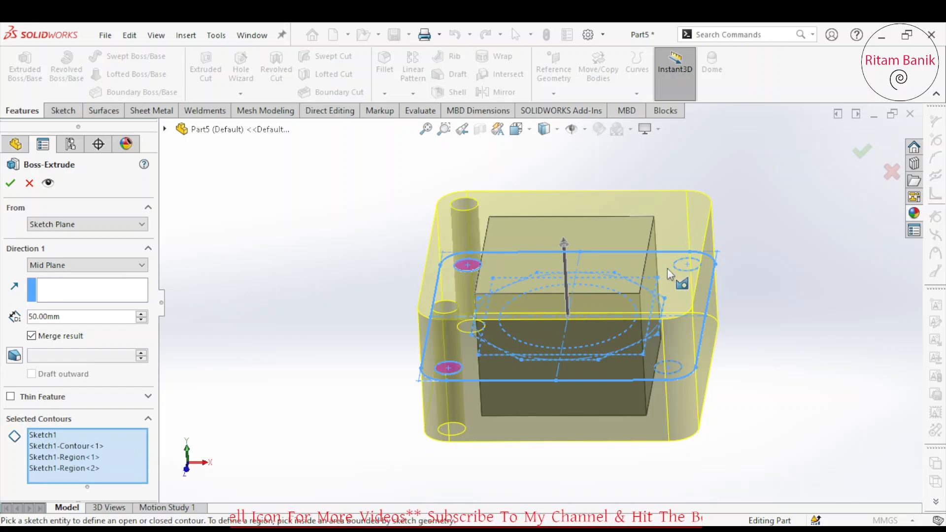
pyautogui.click(692, 266)
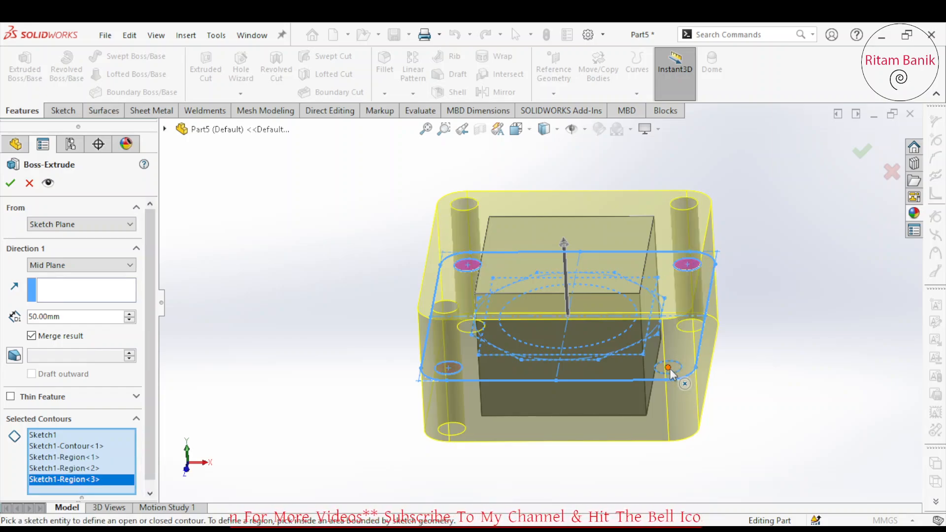
pyautogui.click(675, 367)
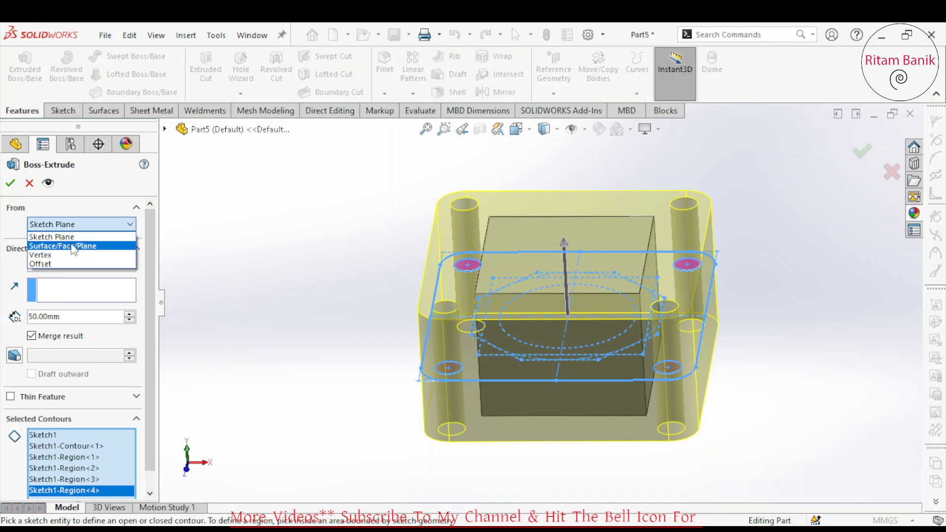
# - Start the plate extrusion from the block's top face and complete it with a depth of 10 mm
pyautogui.click(74, 245)
pyautogui.click(520, 259)
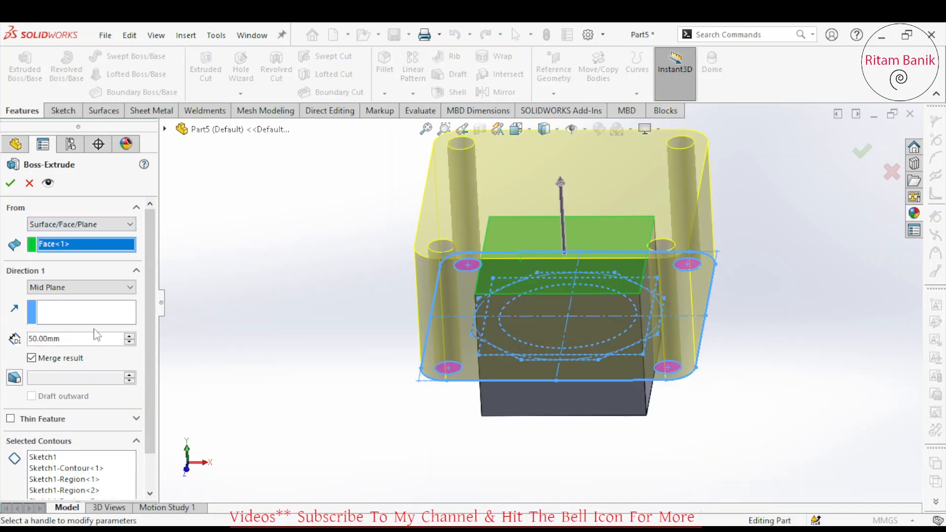
pyautogui.write('10')
pyautogui.press('Return')
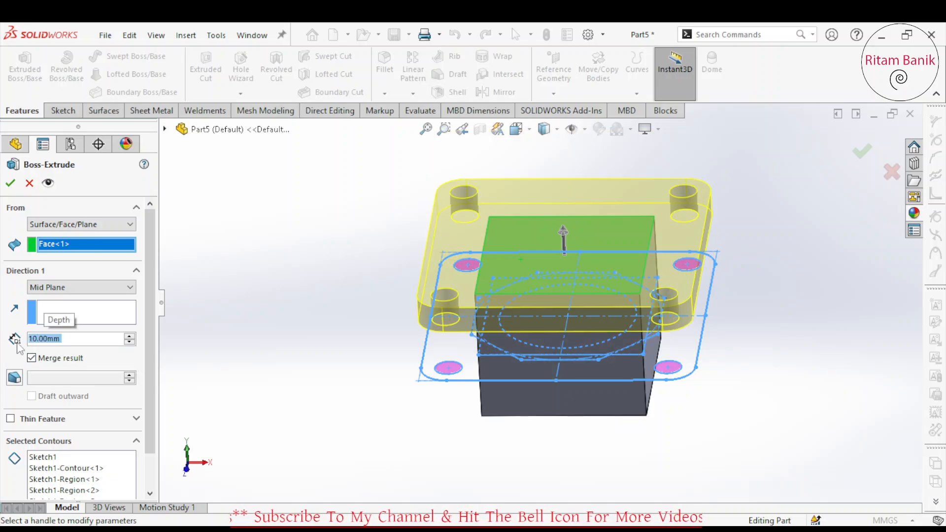
pyautogui.click(11, 183)
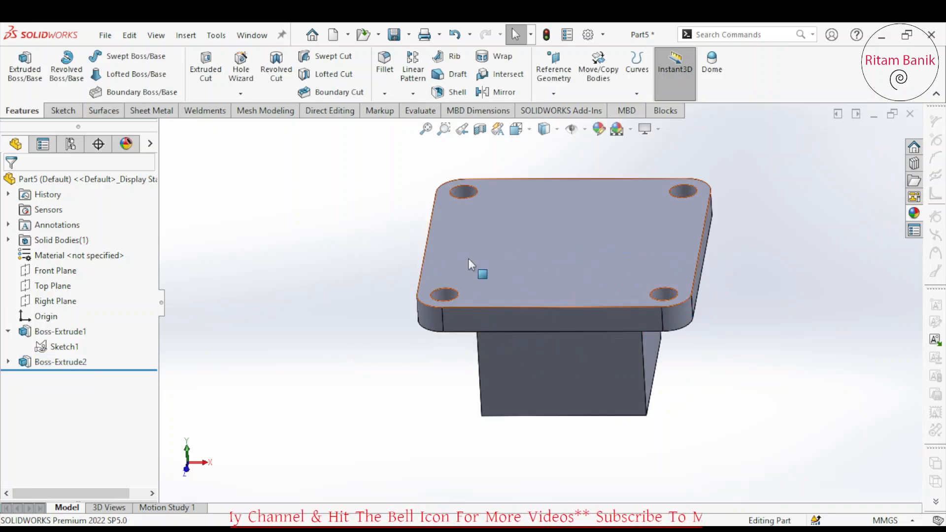
# - Edit the plate extrusion and turn off Merge result so it stays separate from the block
pyautogui.click(56, 366)
pyautogui.click(106, 320)
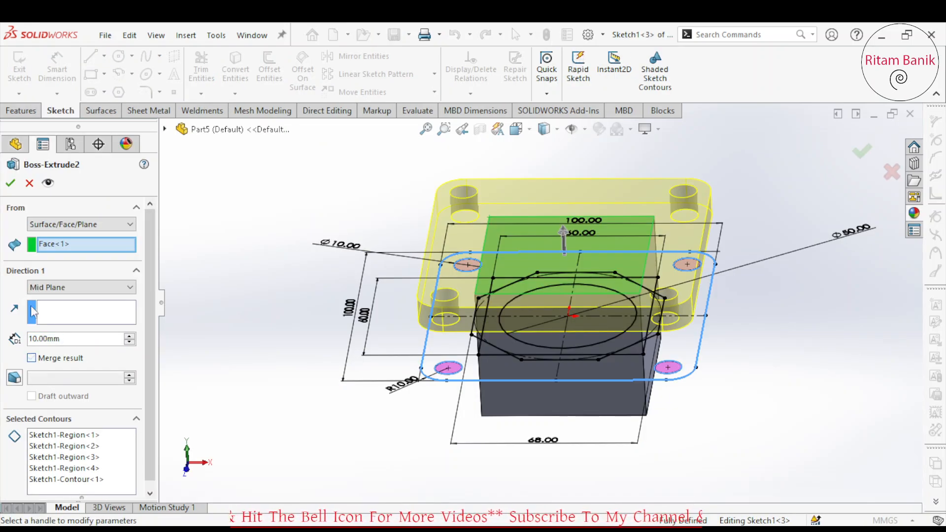
pyautogui.click(10, 184)
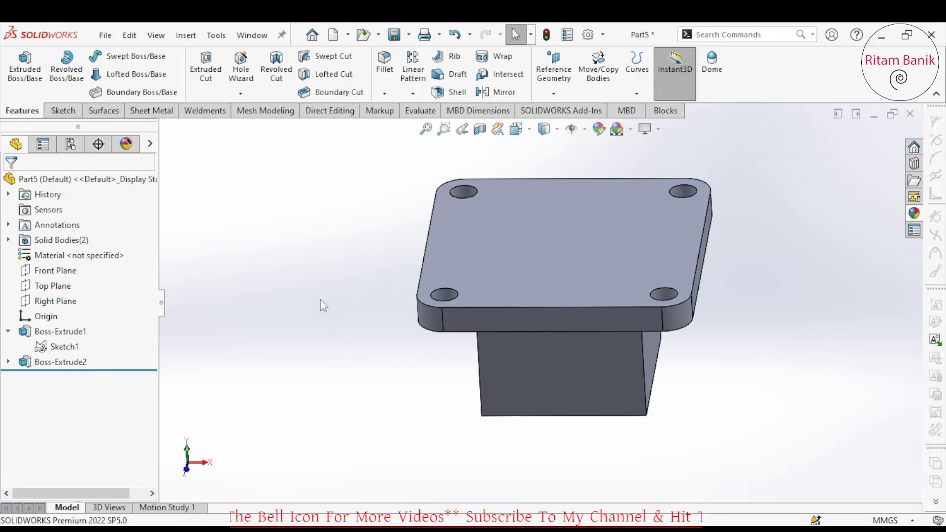
# - Extrude the octagon and 50 mm circle contours as a ring from the plate's top face, 10 mm Mid Plane with Merge result on
pyautogui.click(55, 347)
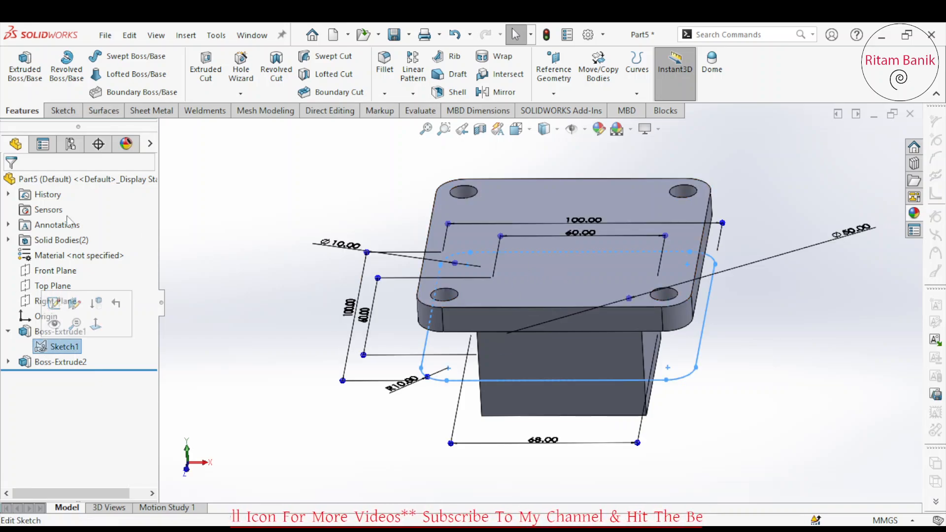
pyautogui.click(25, 77)
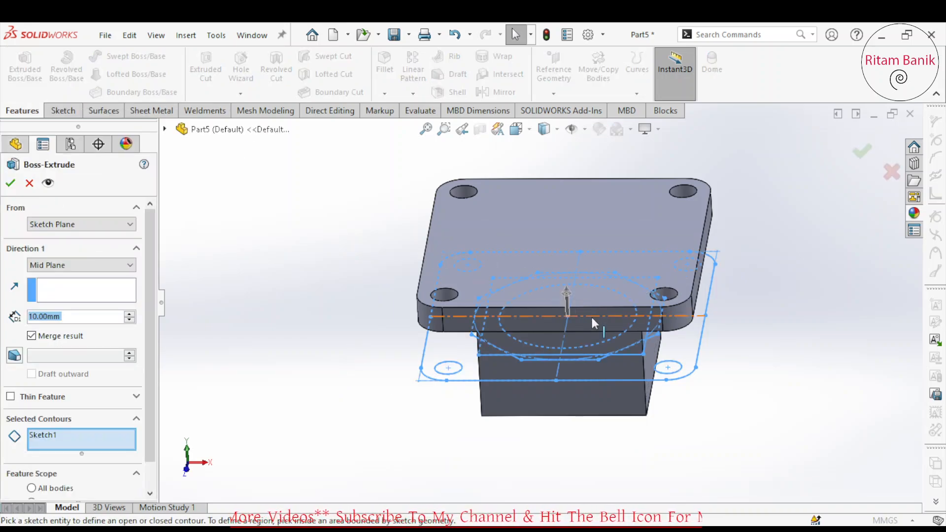
pyautogui.scroll(-2, 495, 343)
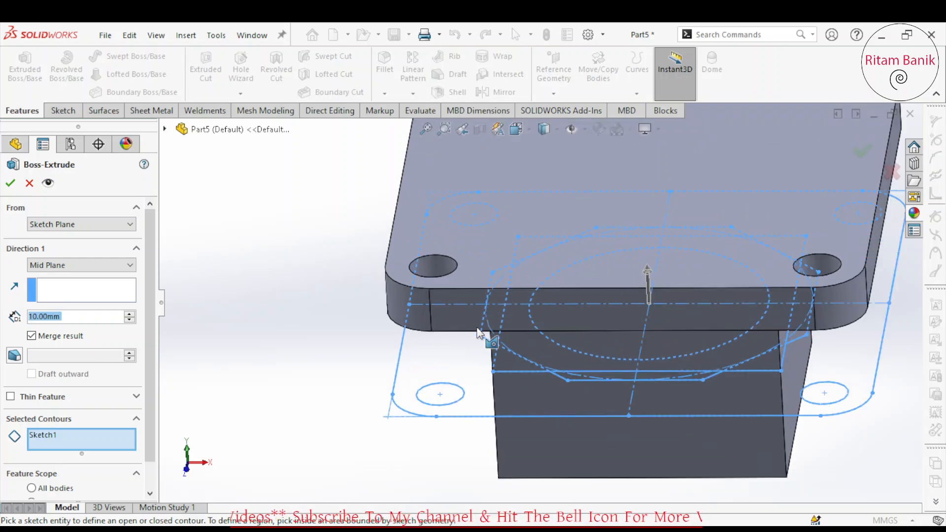
pyautogui.click(526, 364)
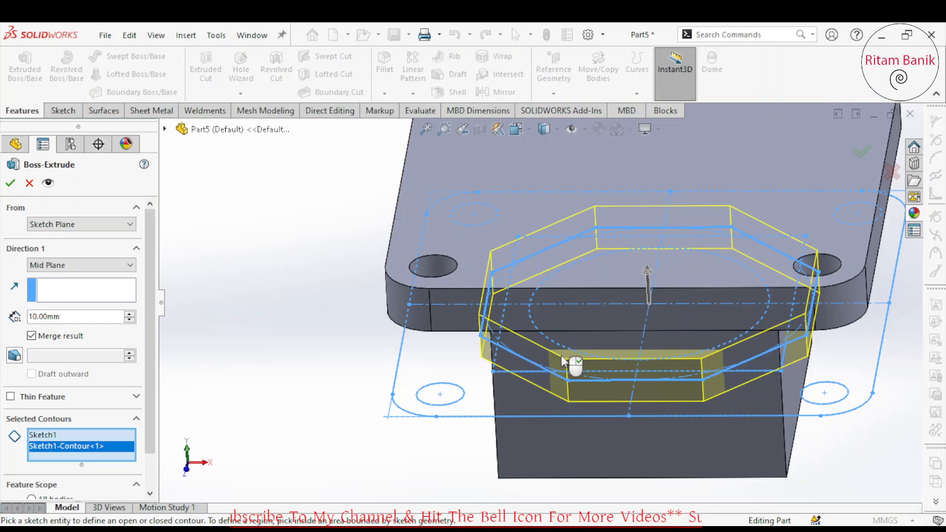
pyautogui.click(543, 337)
pyautogui.click(81, 224)
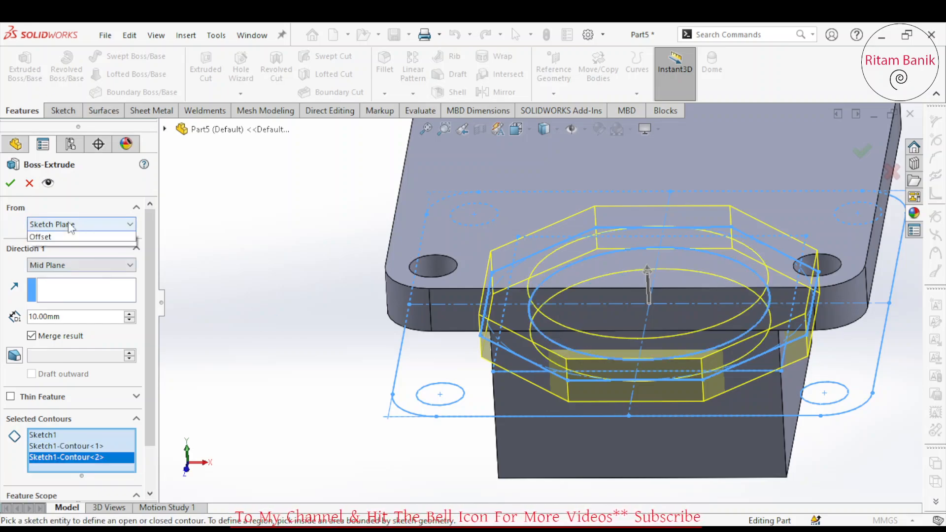
pyautogui.click(59, 243)
pyautogui.click(412, 210)
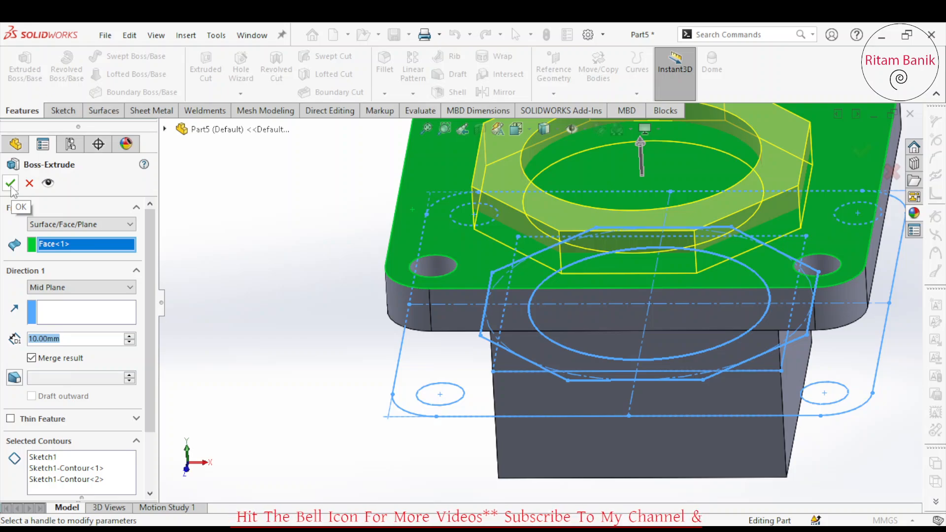
pyautogui.click(10, 184)
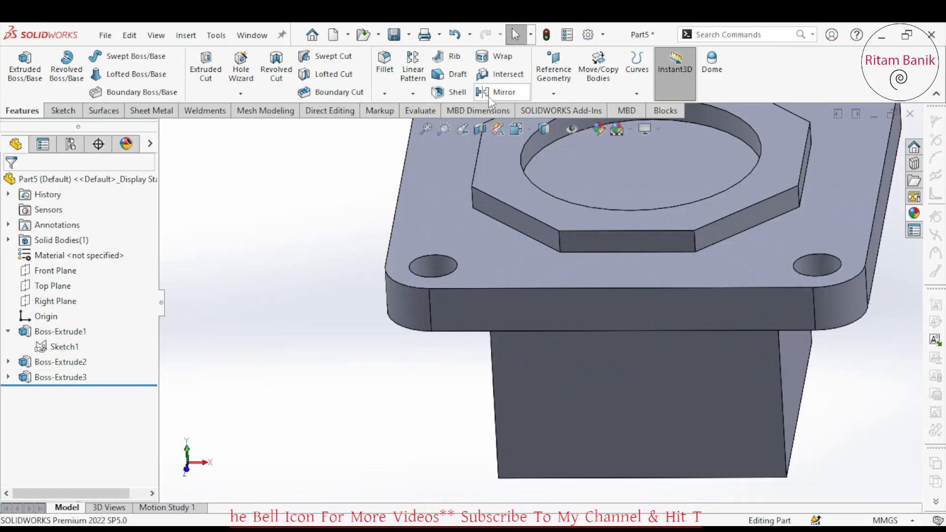
pyautogui.click(489, 94)
pyautogui.scroll(3, 233, 295)
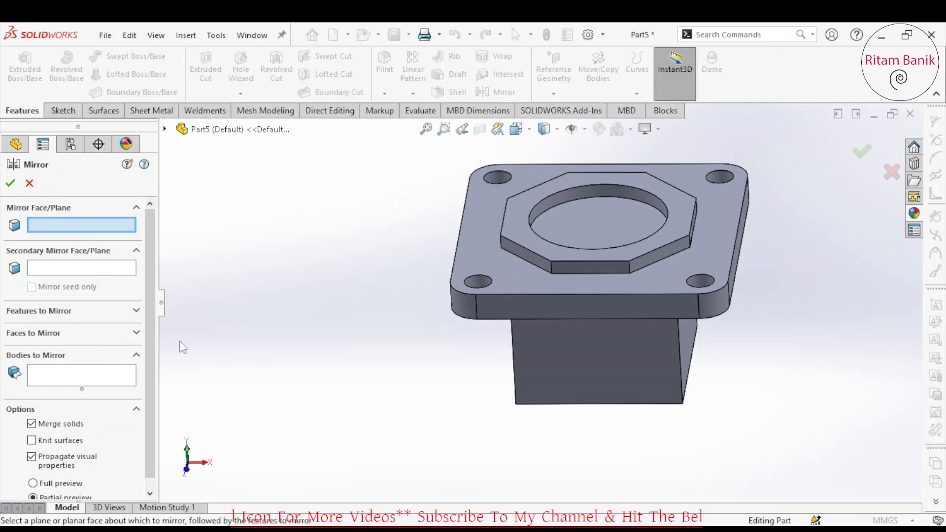
pyautogui.click(67, 374)
pyautogui.click(165, 129)
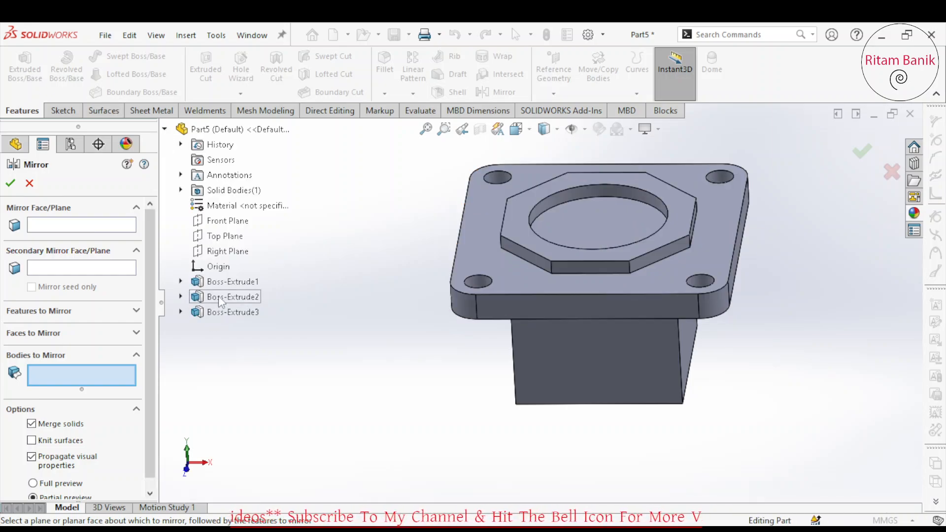
pyautogui.click(69, 224)
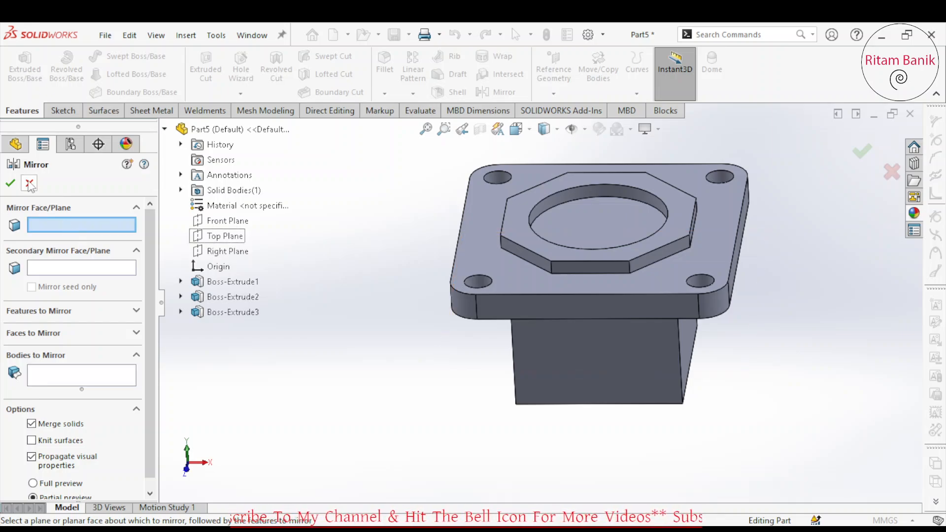
pyautogui.click(30, 184)
# - Edit the octagonal ring extrusion and turn off Merge result so it stays a separate body
pyautogui.click(59, 377)
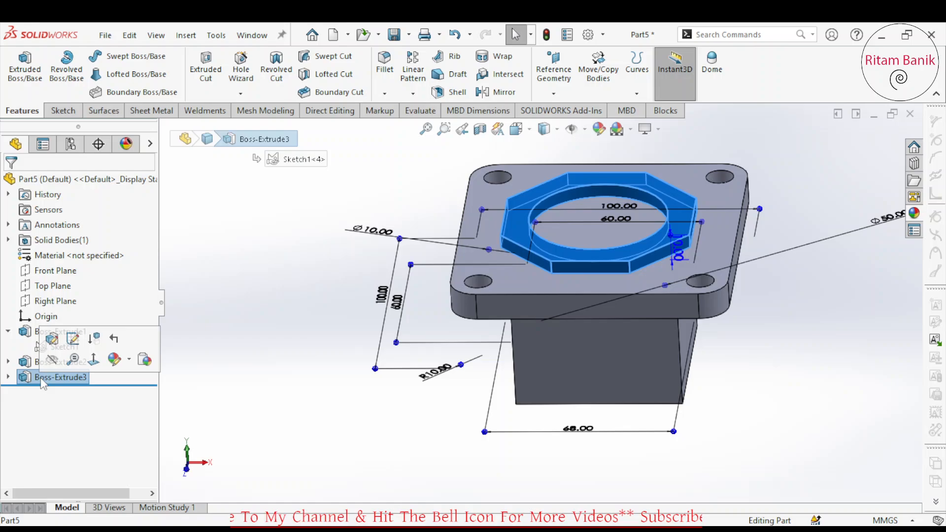
pyautogui.click(52, 339)
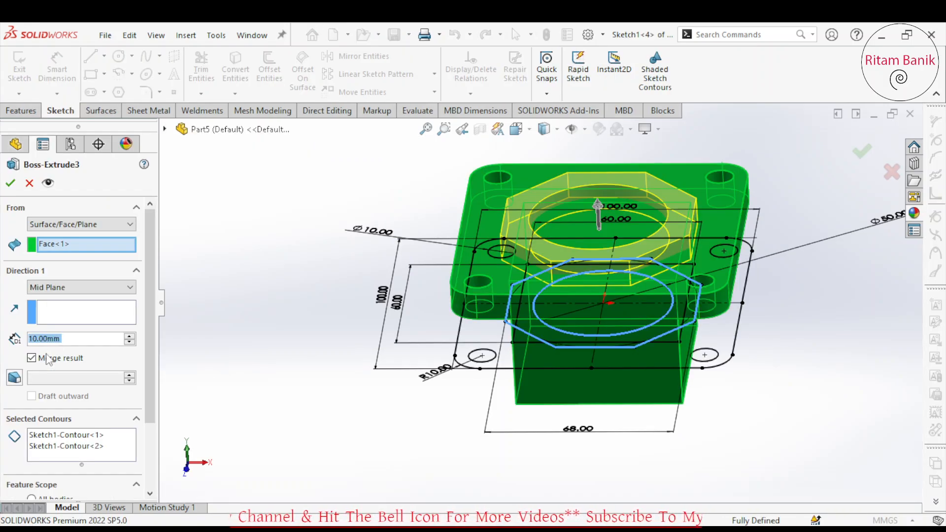
pyautogui.click(44, 360)
pyautogui.click(11, 184)
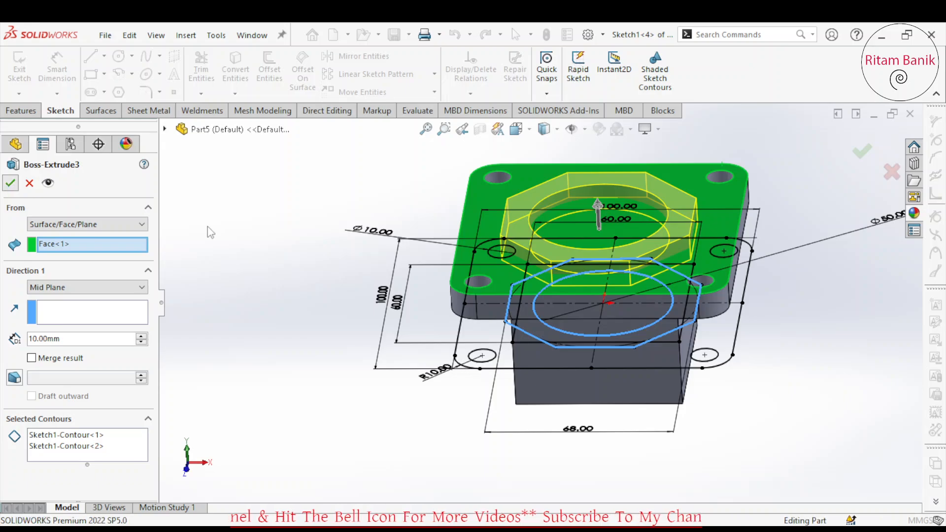
# - Mirror the filleted plate body about the Top Plane as a body mirror with Merge solids off
pyautogui.click(57, 362)
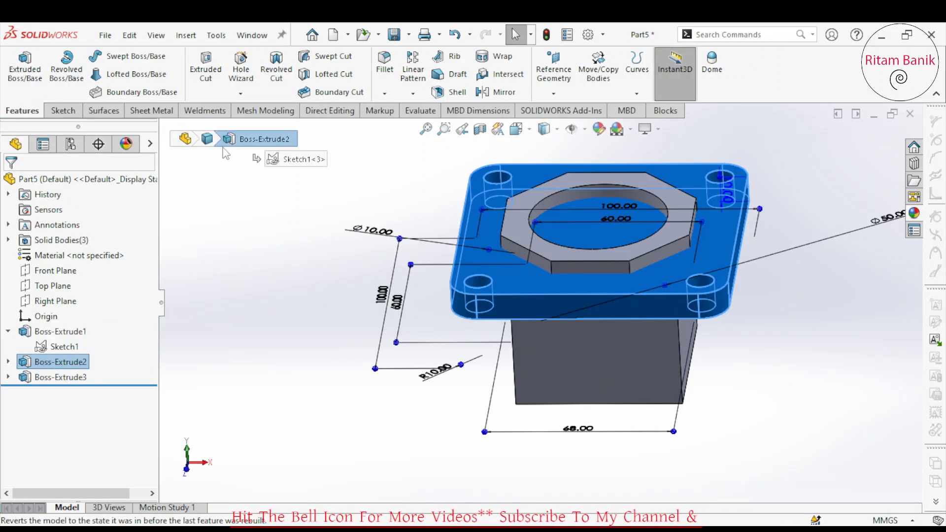
pyautogui.click(497, 92)
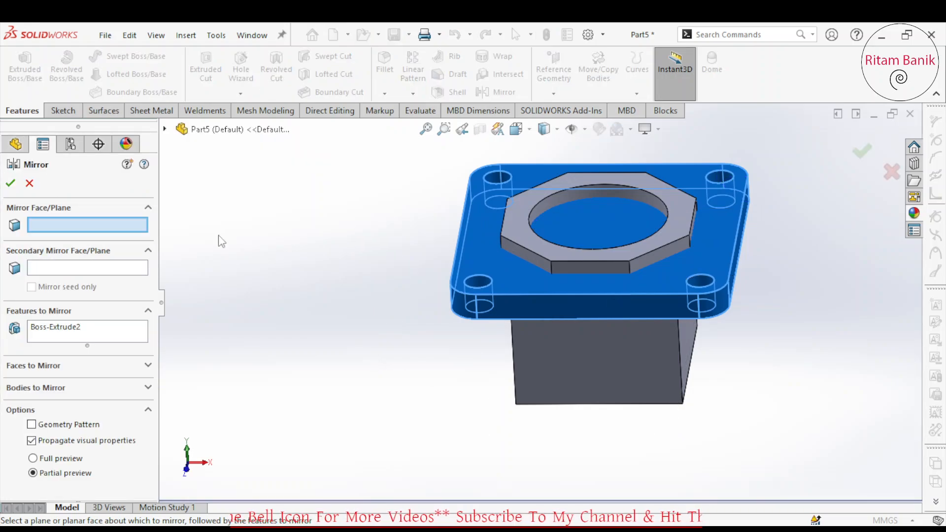
pyautogui.click(41, 333)
pyautogui.press('Delete')
pyautogui.click(48, 367)
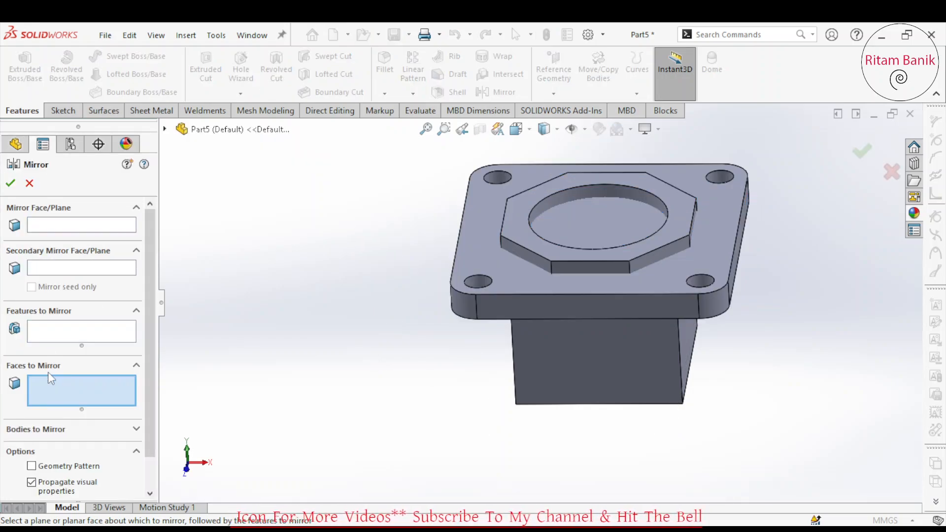
pyautogui.click(35, 430)
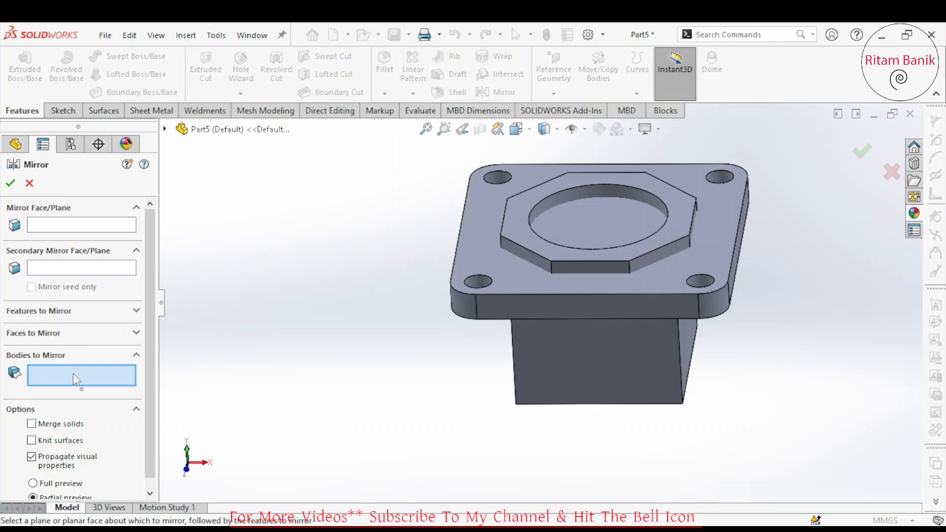
pyautogui.click(538, 303)
pyautogui.click(46, 226)
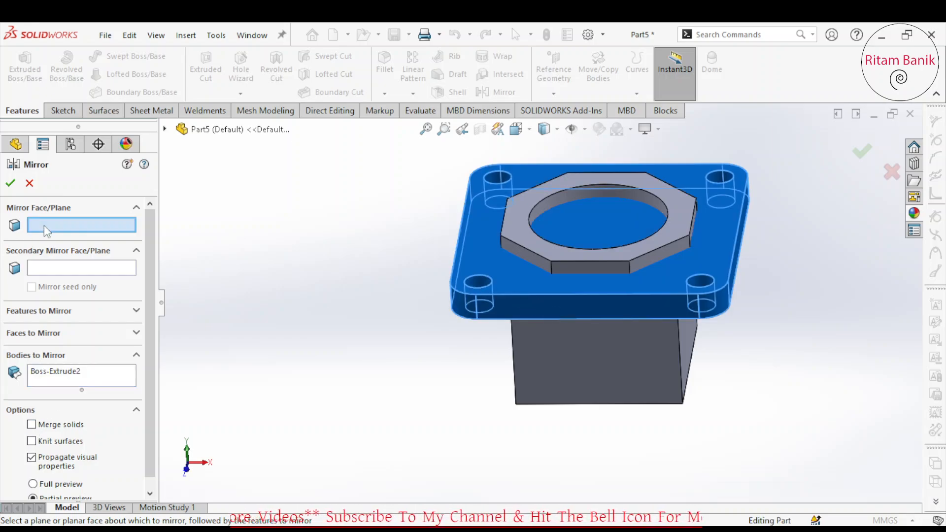
pyautogui.click(165, 129)
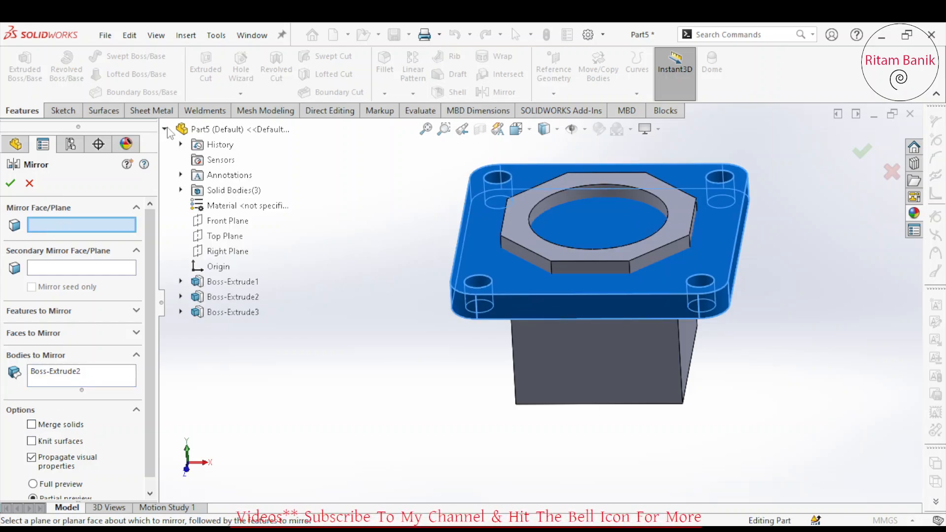
pyautogui.click(215, 238)
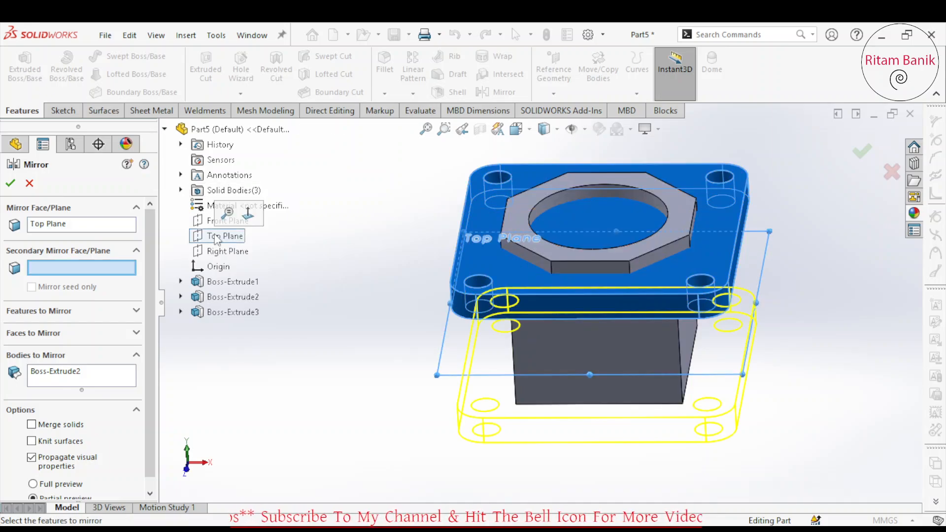
pyautogui.click(11, 184)
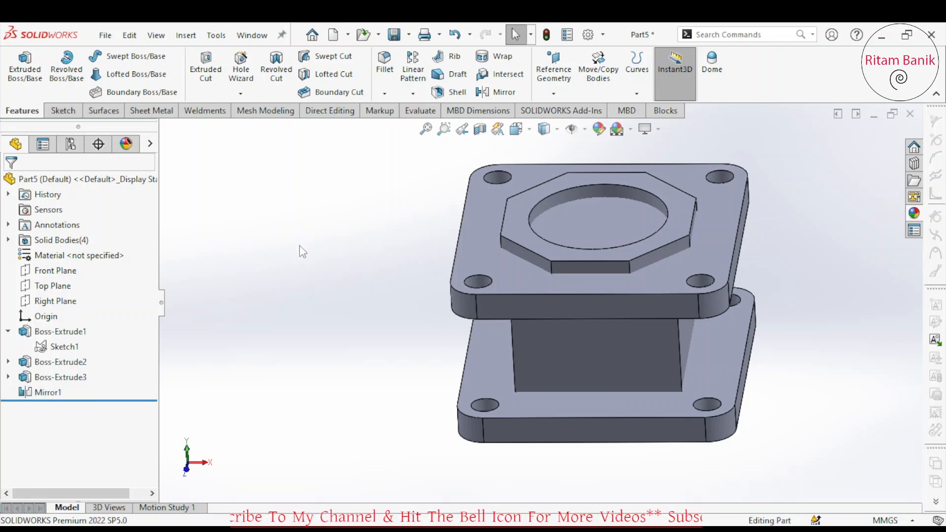
# - Measure the distance between the facing inner faces of the upper and lower plates
pyautogui.moveTo(356, 308); pyautogui.dragTo(364, 259, button='middle')
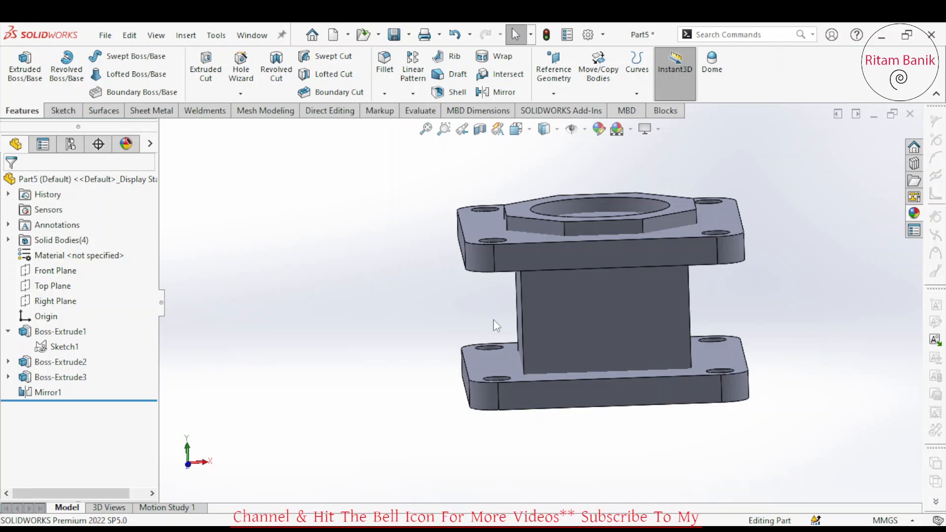
pyautogui.moveTo(494, 326); pyautogui.dragTo(482, 227, button='middle')
pyautogui.scroll(-1, 524, 272)
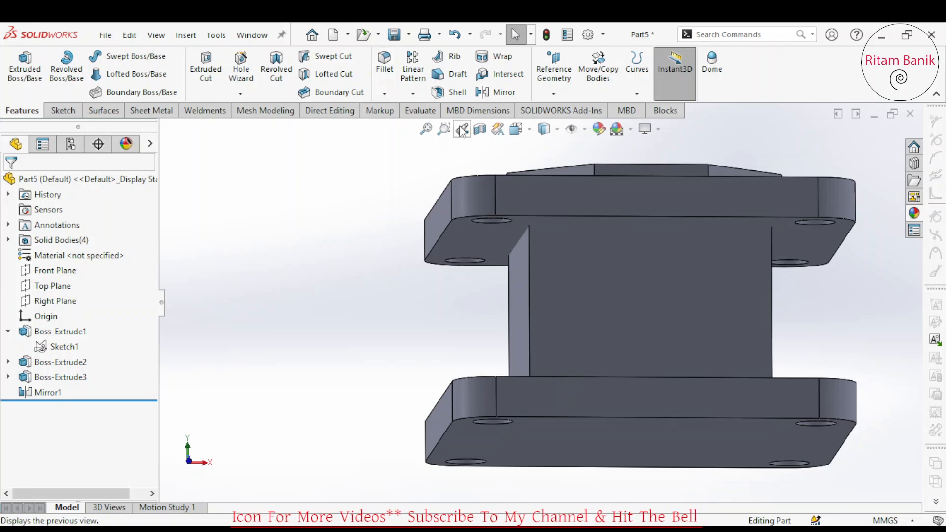
pyautogui.click(419, 110)
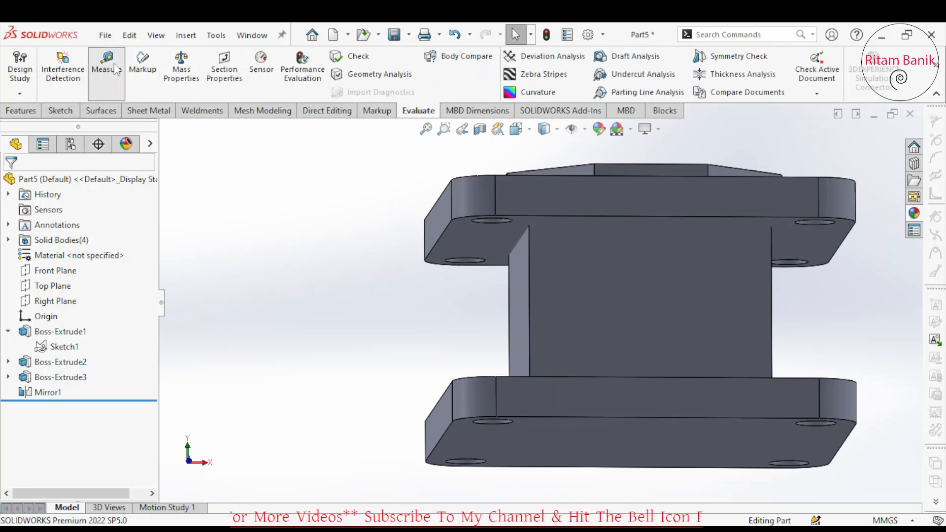
pyautogui.click(106, 64)
pyautogui.click(483, 243)
pyautogui.moveTo(514, 354); pyautogui.dragTo(483, 354, button='middle')
pyautogui.click(496, 428)
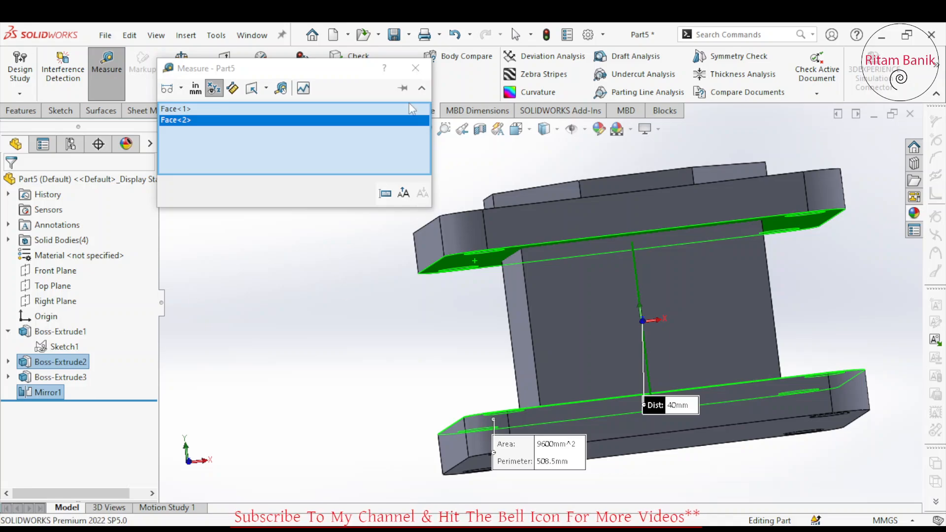
pyautogui.click(415, 68)
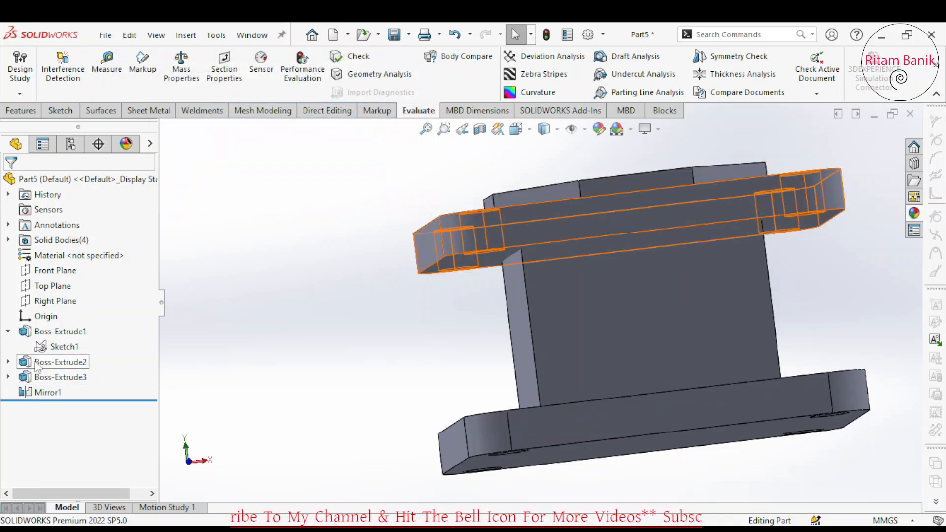
# - Check the depth and end condition of the central block's extrusion without changing them
pyautogui.click(39, 339)
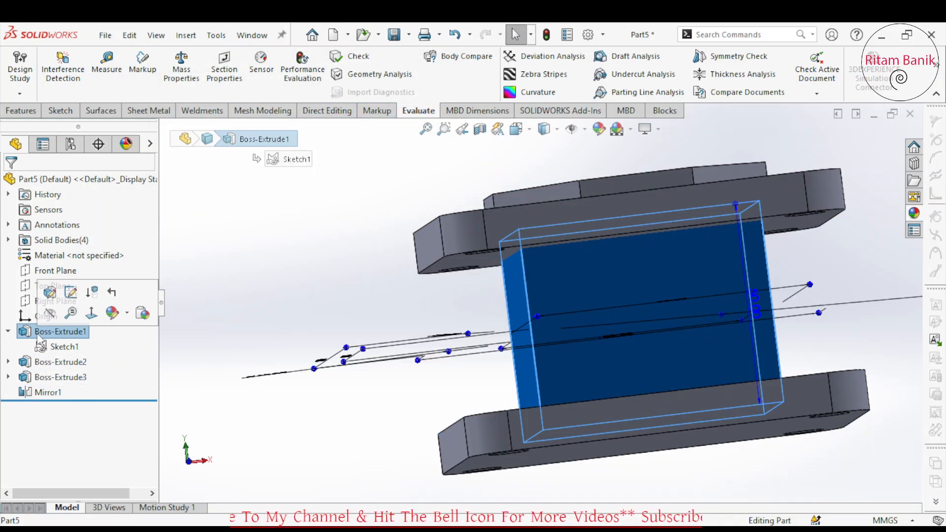
pyautogui.click(50, 291)
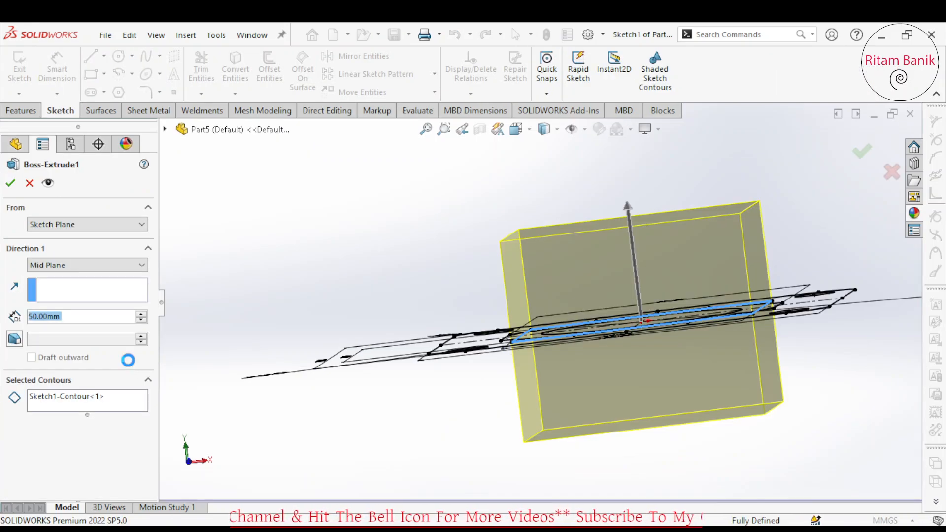
pyautogui.press('Return')
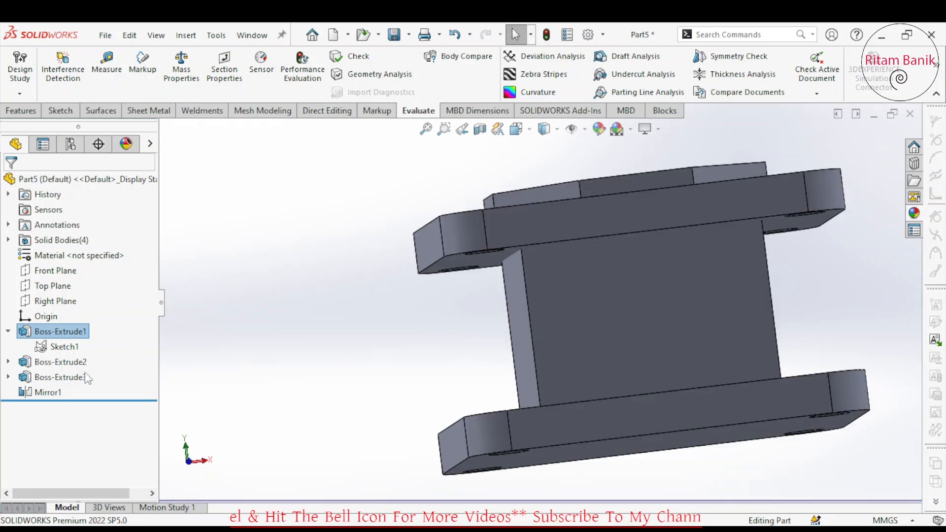
# - Change the end condition of the upper plate's extrusion to Blind, keeping its 10 mm depth
pyautogui.click(60, 361)
pyautogui.click(86, 315)
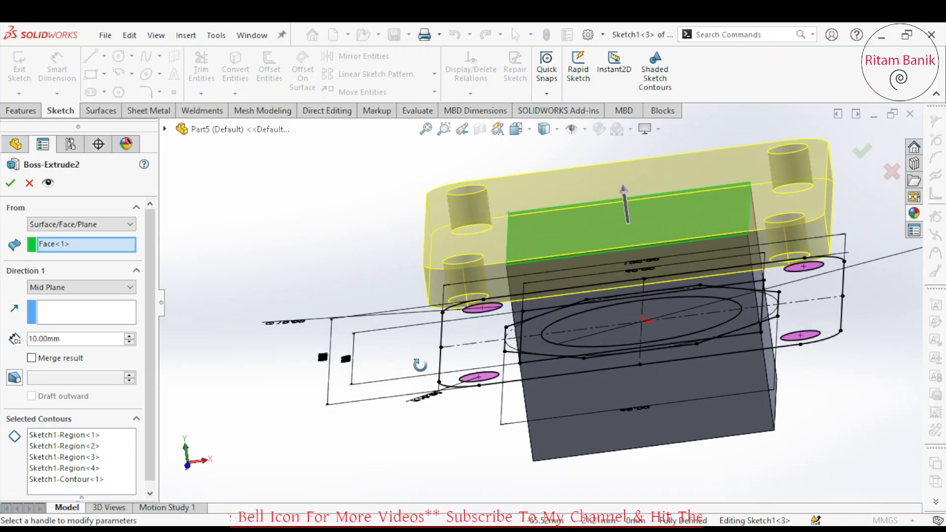
pyautogui.click(74, 288)
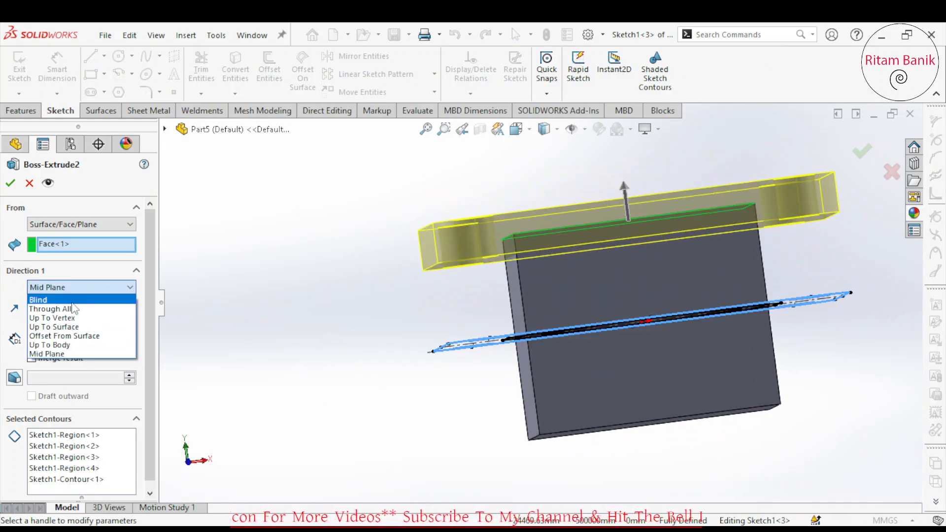
pyautogui.click(72, 304)
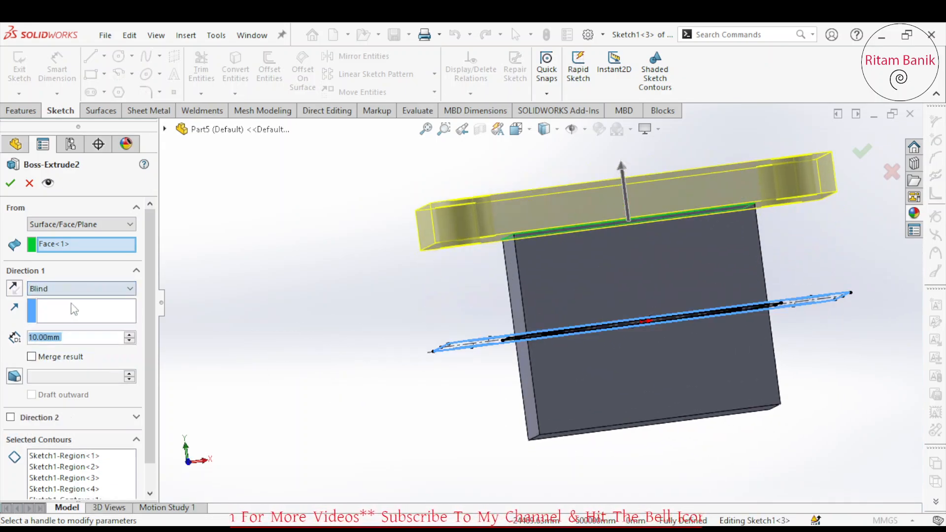
pyautogui.click(10, 184)
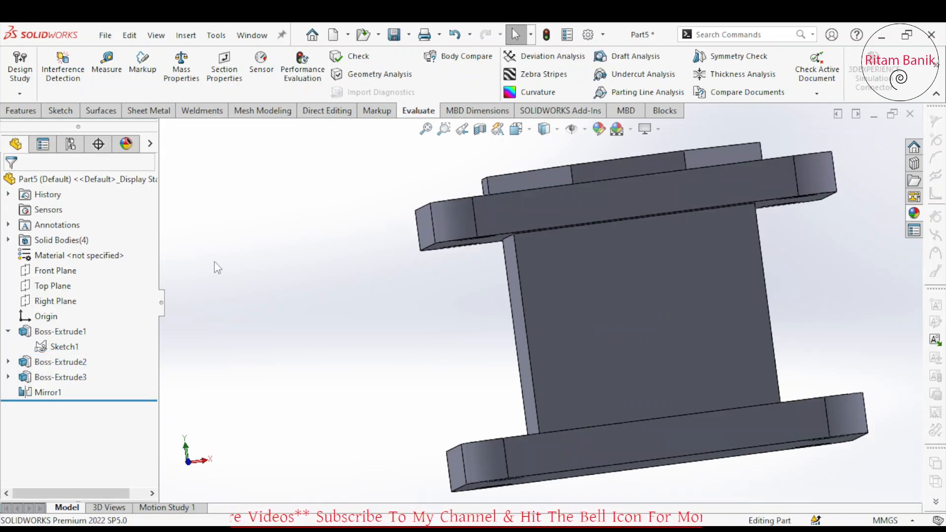
# - Fillet the four vertical edges of the central block between the plates with a symmetric 15 mm radius
pyautogui.moveTo(217, 268); pyautogui.dragTo(460, 423, button='middle')
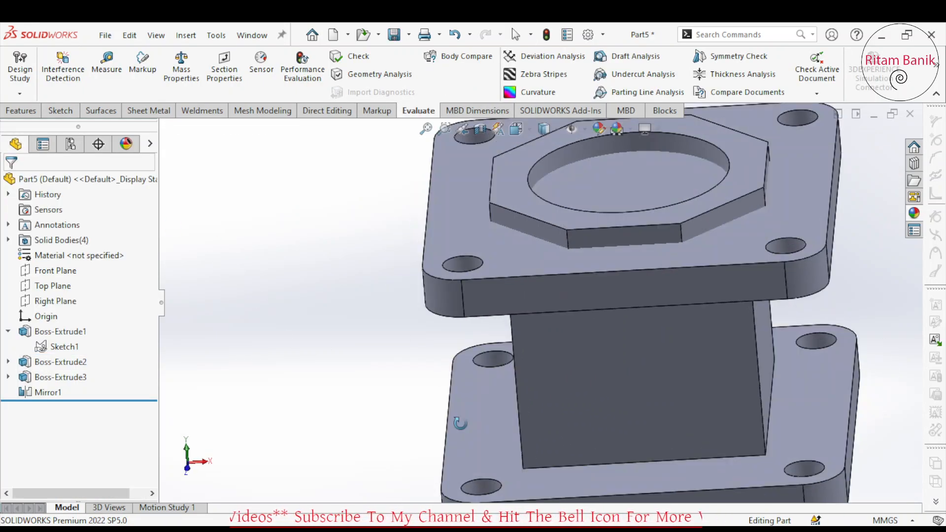
pyautogui.click(20, 114)
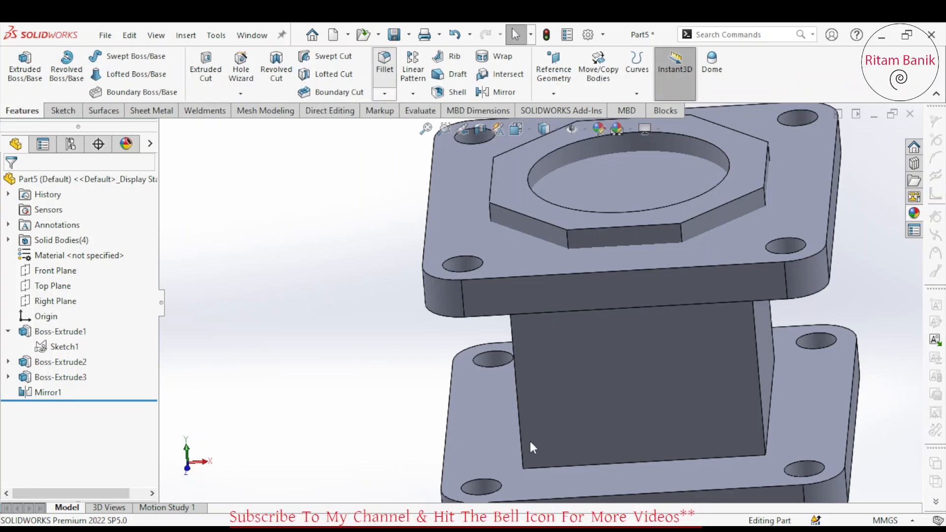
pyautogui.moveTo(587, 413); pyautogui.dragTo(443, 345, button='middle')
pyautogui.click(602, 423)
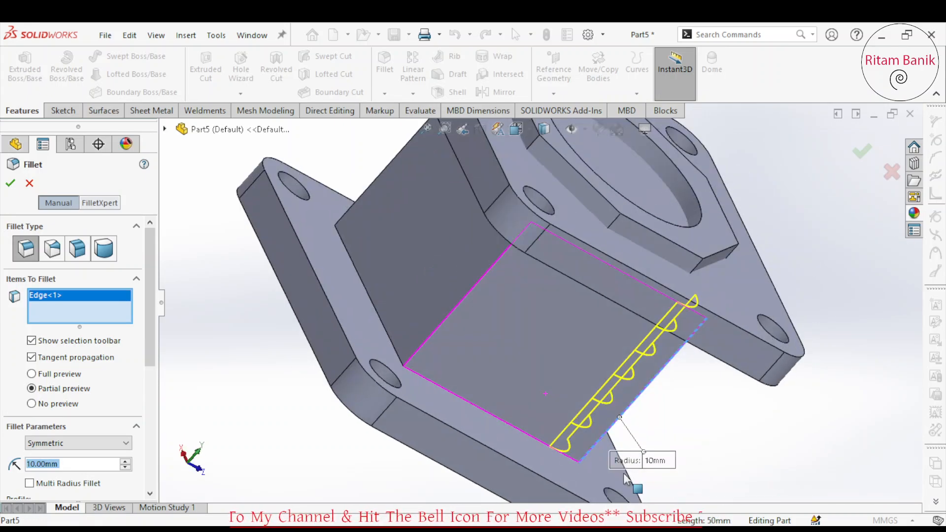
pyautogui.click(428, 335)
pyautogui.moveTo(408, 247); pyautogui.dragTo(524, 287, button='middle')
pyautogui.click(344, 220)
pyautogui.scroll(-5, 422, 295)
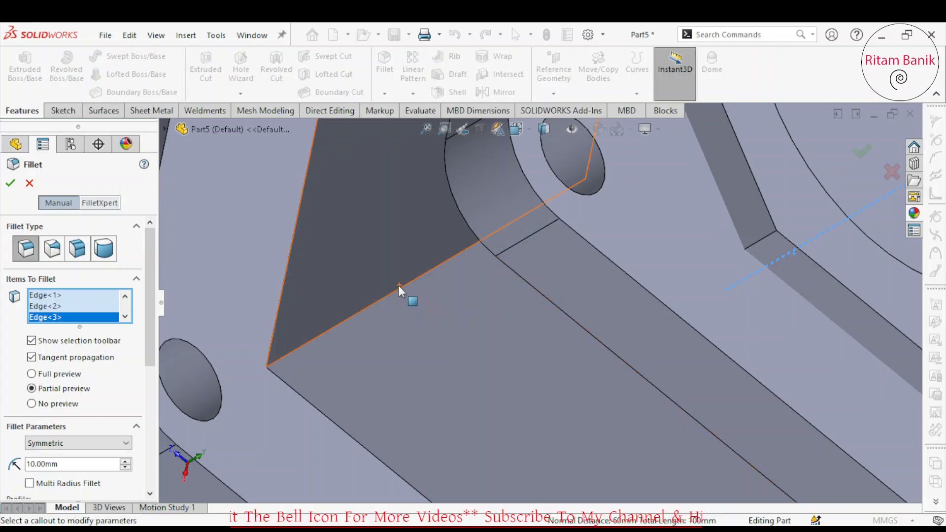
pyautogui.click(401, 293)
pyautogui.scroll(5, 422, 316)
pyautogui.moveTo(527, 338); pyautogui.dragTo(526, 184, button='middle')
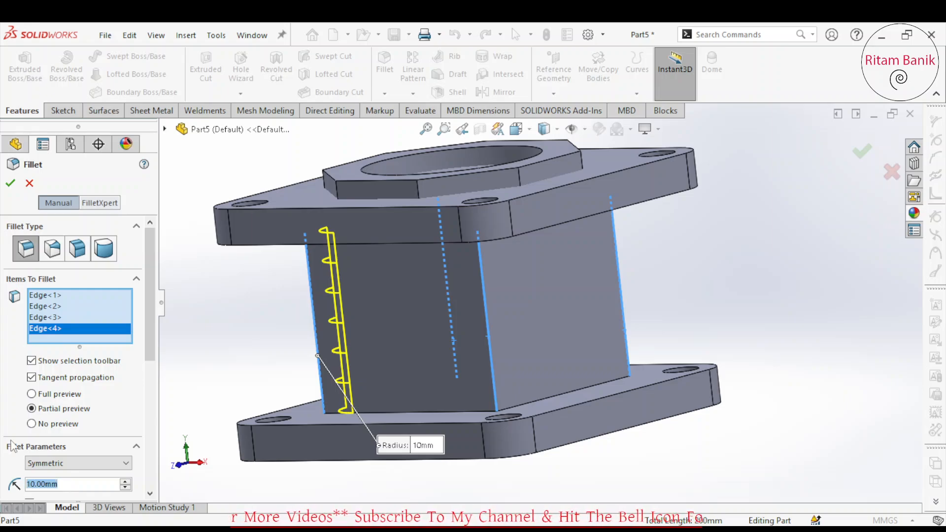
pyautogui.write('15')
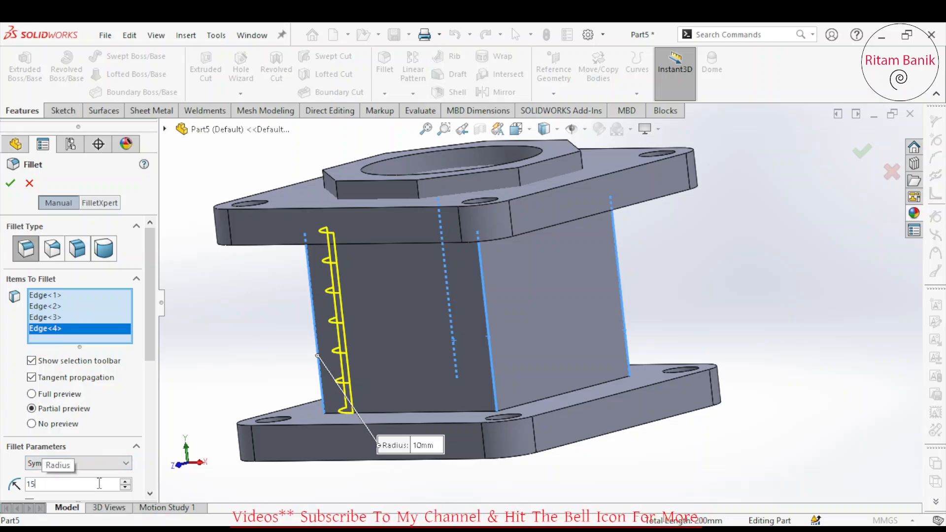
pyautogui.press('Return')
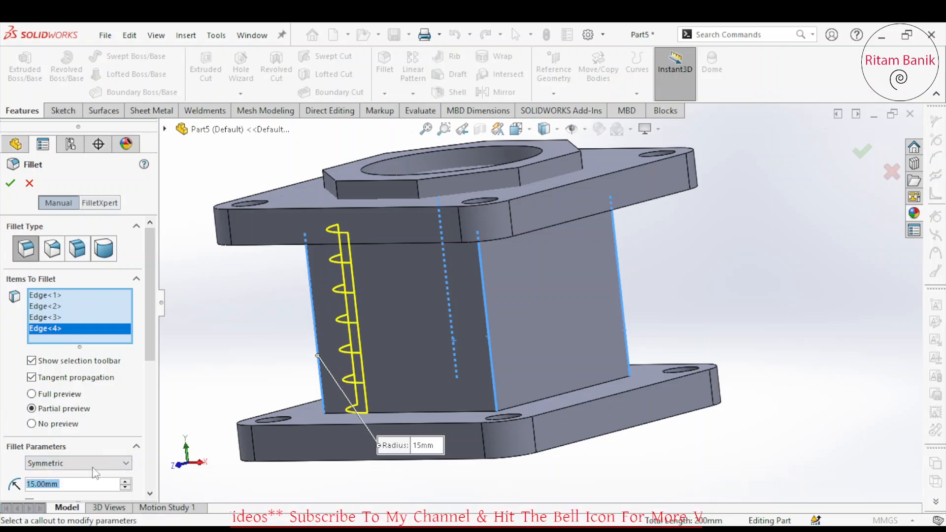
pyautogui.click(10, 185)
# - Start a sketch on the central block's flat side face and draw a circle about 21 mm in diameter centred on the origin
pyautogui.moveTo(465, 364); pyautogui.dragTo(662, 351, button='middle')
pyautogui.press('space')
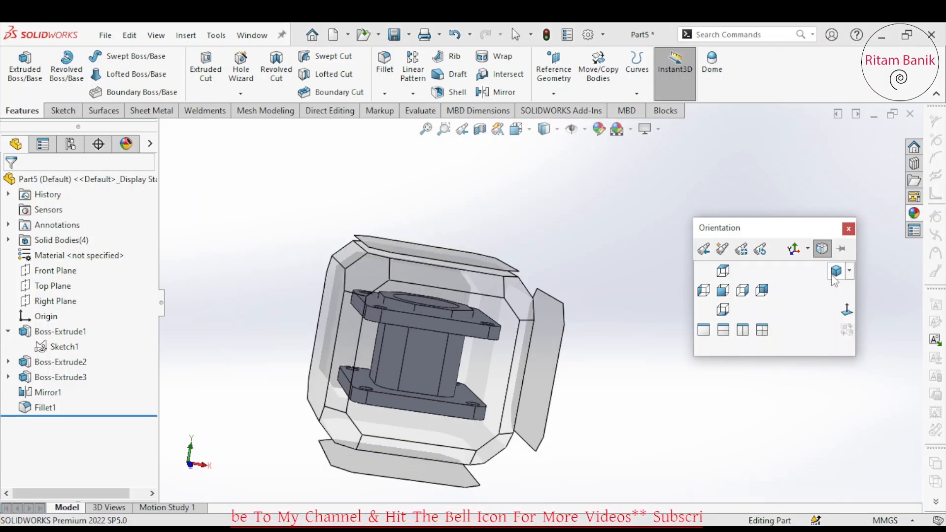
pyautogui.click(835, 273)
pyautogui.click(593, 351)
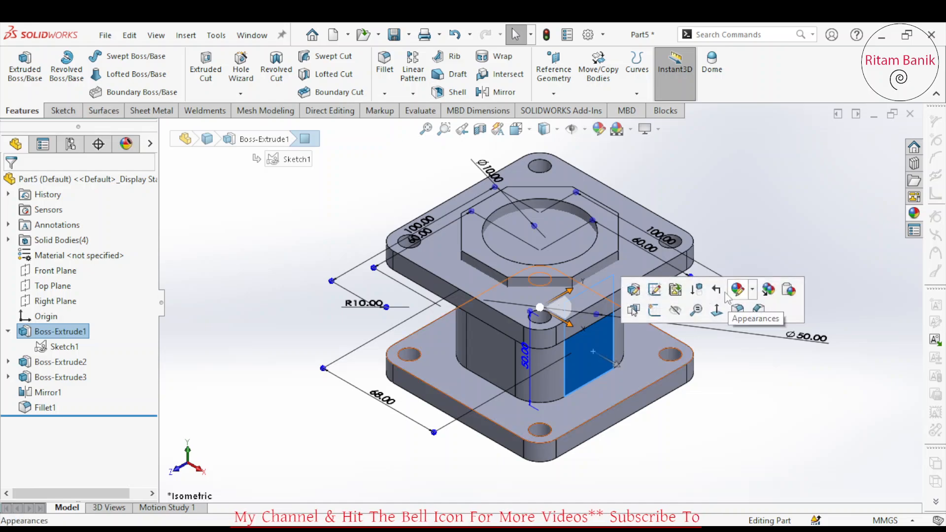
pyautogui.click(722, 451)
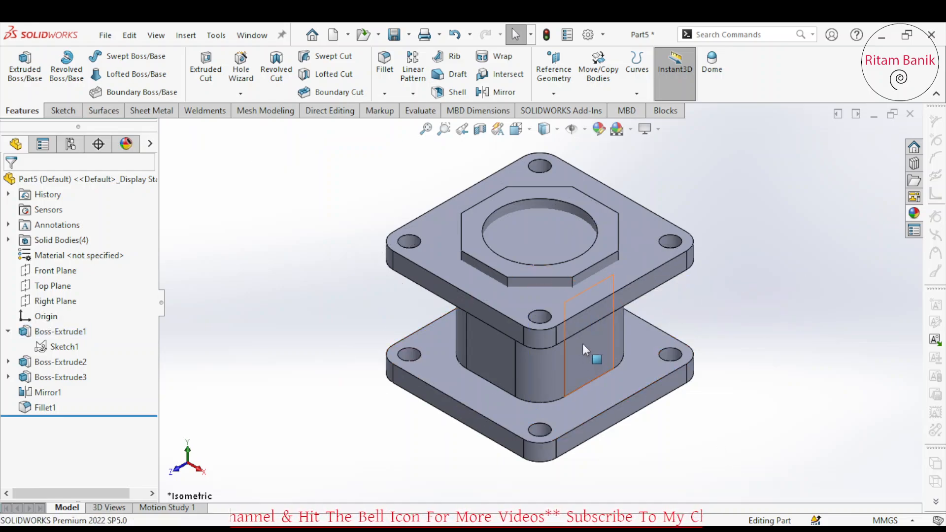
pyautogui.click(582, 344)
pyautogui.click(637, 286)
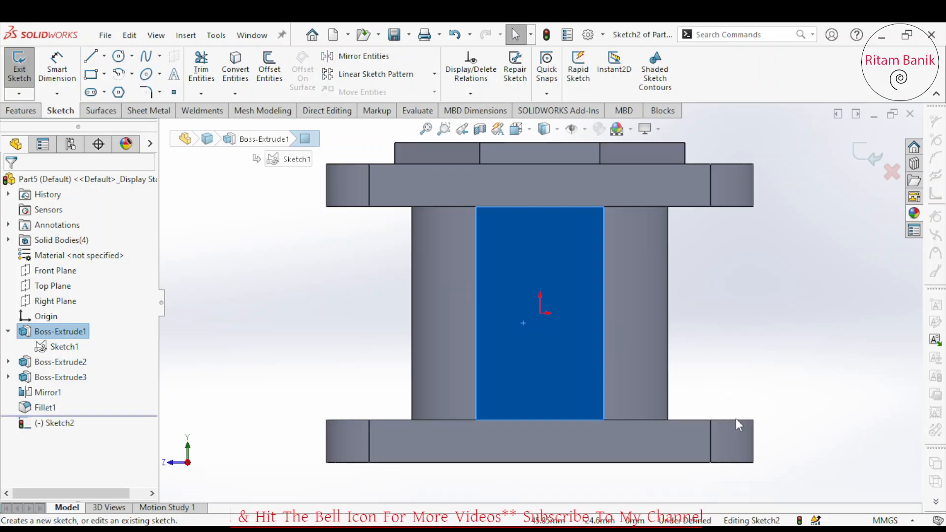
pyautogui.click(119, 57)
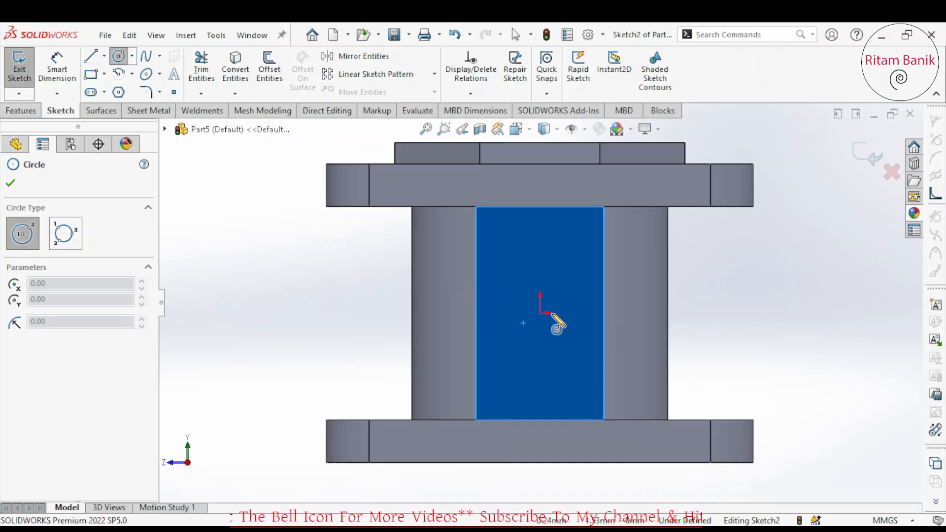
pyautogui.moveTo(540, 313); pyautogui.dragTo(572, 348)
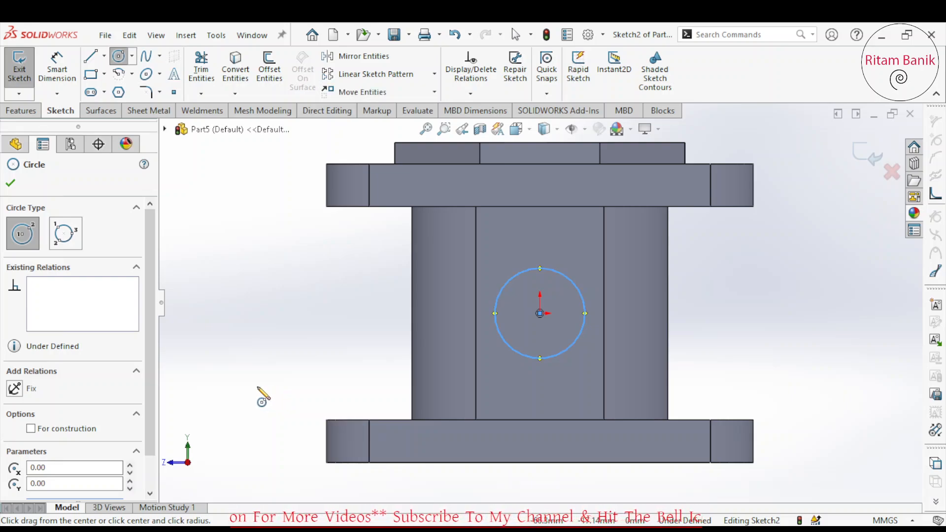
# - Dimension the side-face circle with a 20 mm diameter
pyautogui.click(64, 80)
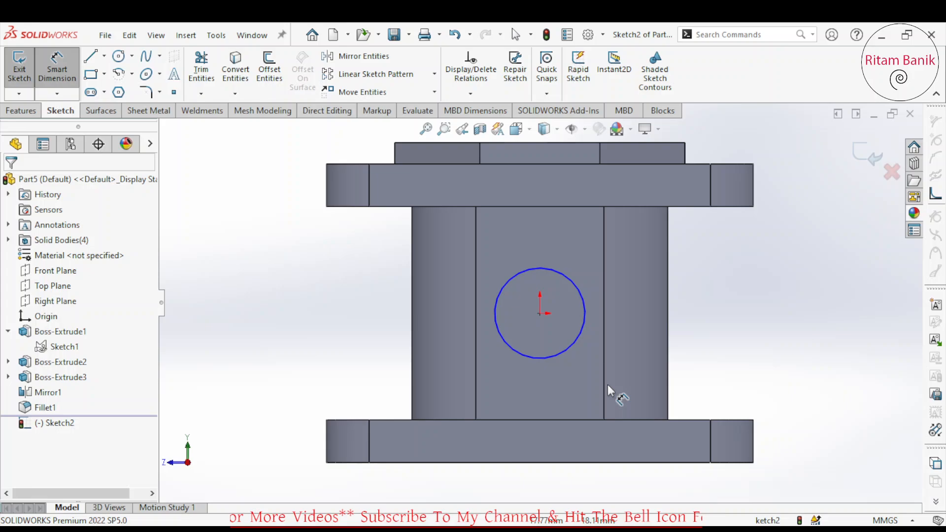
pyautogui.click(575, 351)
pyautogui.click(778, 403)
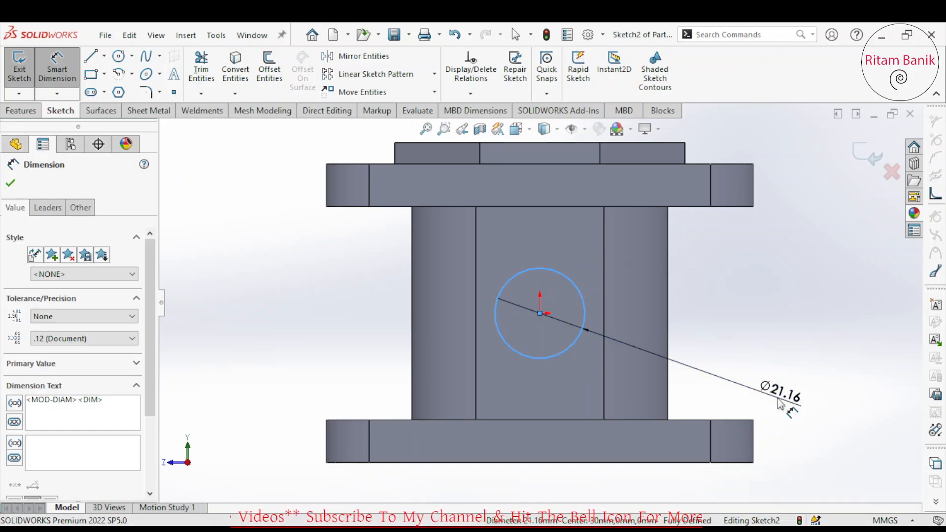
pyautogui.press('Return')
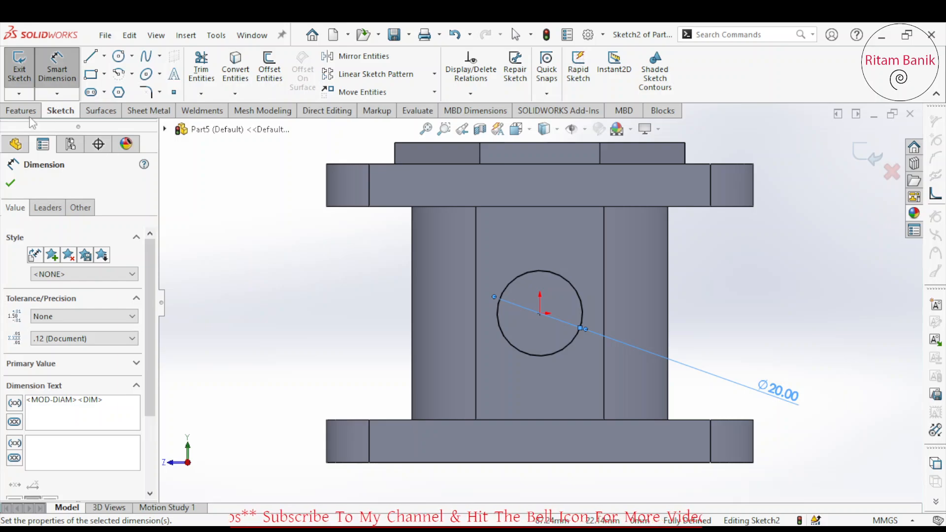
# - Extrude-cut the 20 mm circle through the central block with the Through All end condition
pyautogui.click(29, 113)
pyautogui.moveTo(360, 318); pyautogui.dragTo(485, 340, button='middle')
pyautogui.click(211, 77)
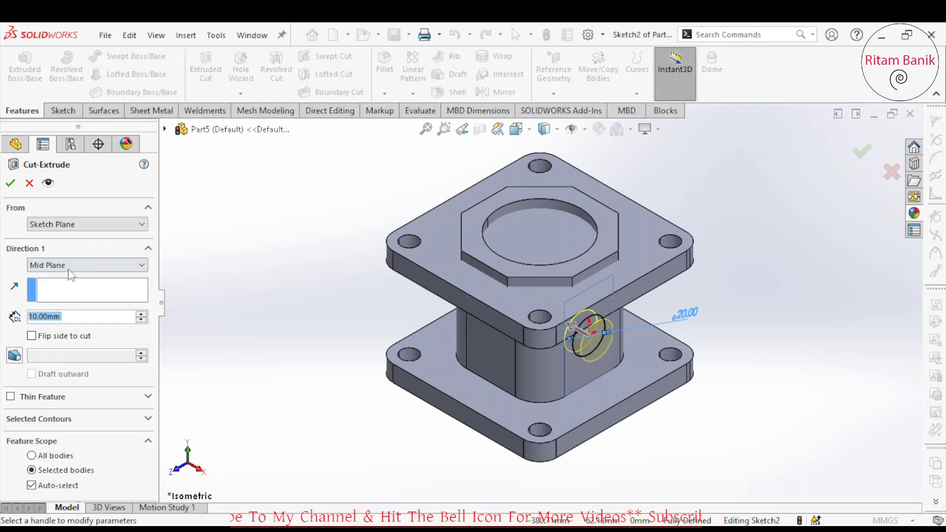
pyautogui.click(82, 266)
pyautogui.click(65, 288)
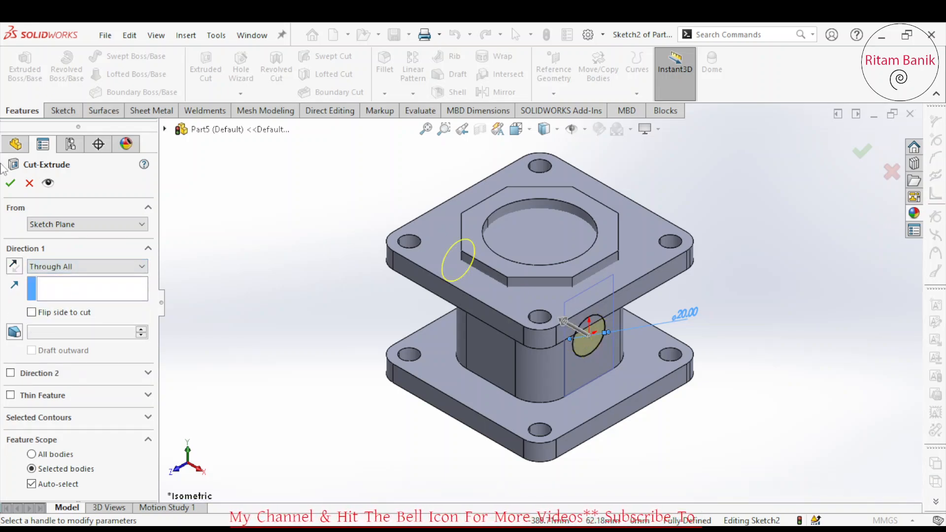
pyautogui.click(11, 183)
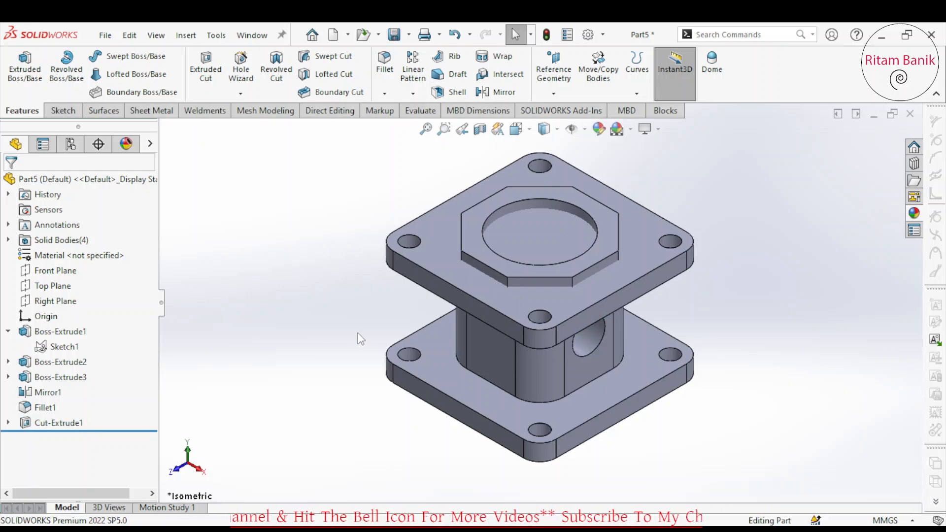
# - Apply a magenta colour appearance to the top face of the upper plate
pyautogui.moveTo(374, 316); pyautogui.dragTo(566, 325, button='middle')
pyautogui.click(612, 311)
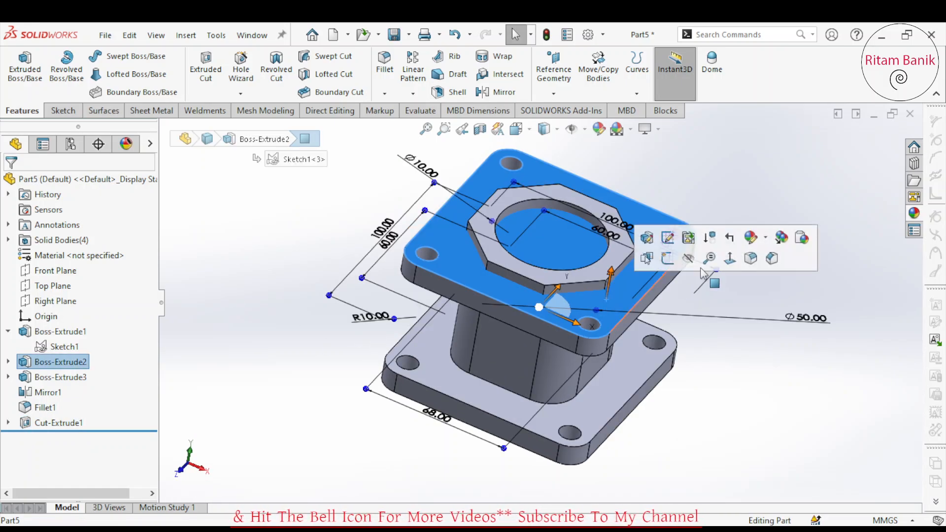
pyautogui.click(760, 239)
pyautogui.click(775, 271)
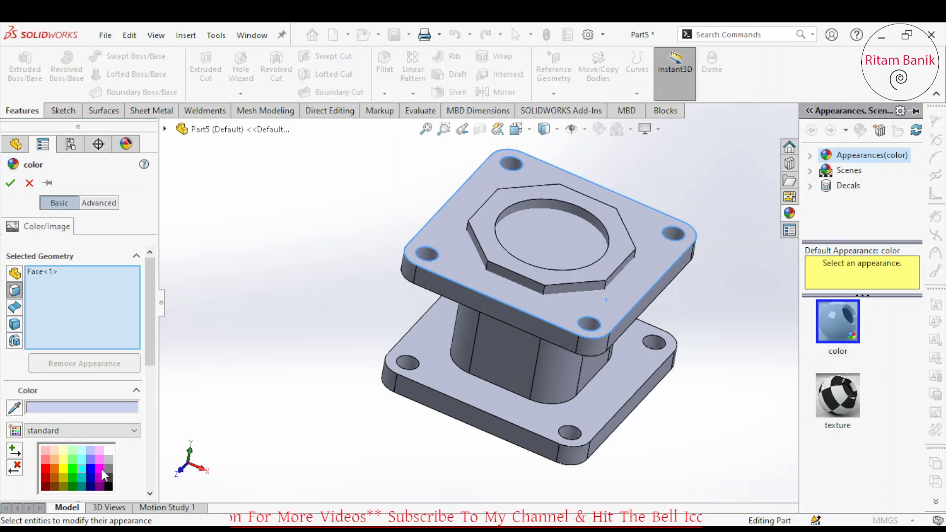
pyautogui.click(101, 469)
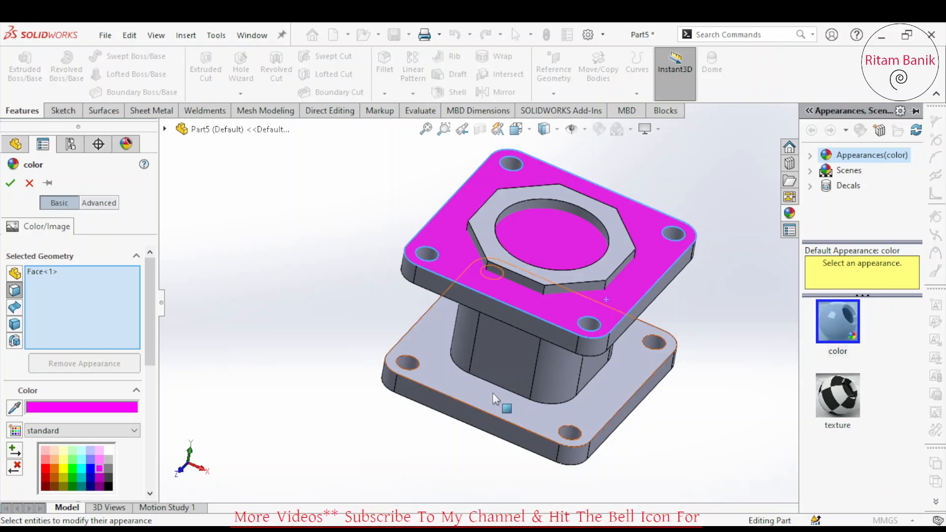
# - Add the underside face of the lower plate to the magenta colour selection and apply the appearance
pyautogui.moveTo(459, 427); pyautogui.dragTo(606, 247, button='middle')
pyautogui.click(570, 404)
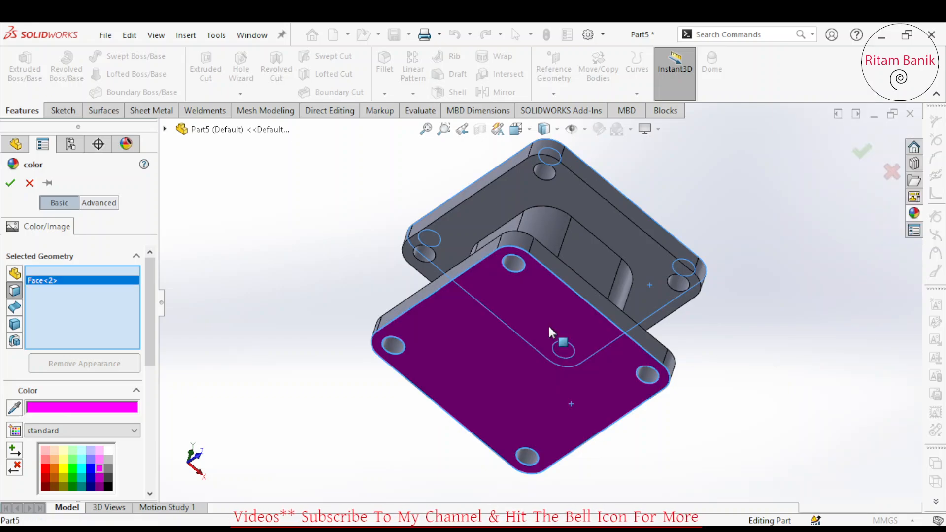
pyautogui.moveTo(549, 327); pyautogui.dragTo(547, 433, button='middle')
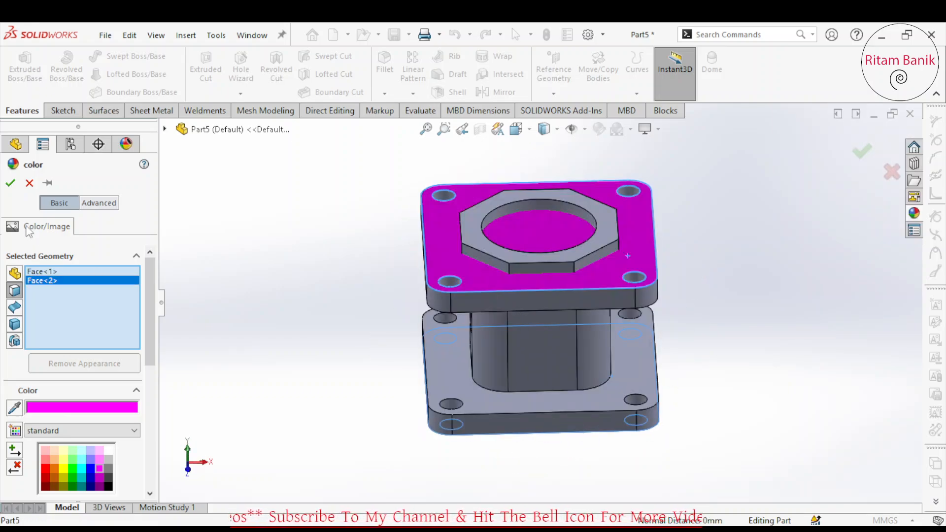
pyautogui.click(10, 185)
# - Show the part in isometric view and open the sketch of the octagonal ring's extrusion for editing
pyautogui.press('space')
pyautogui.click(819, 279)
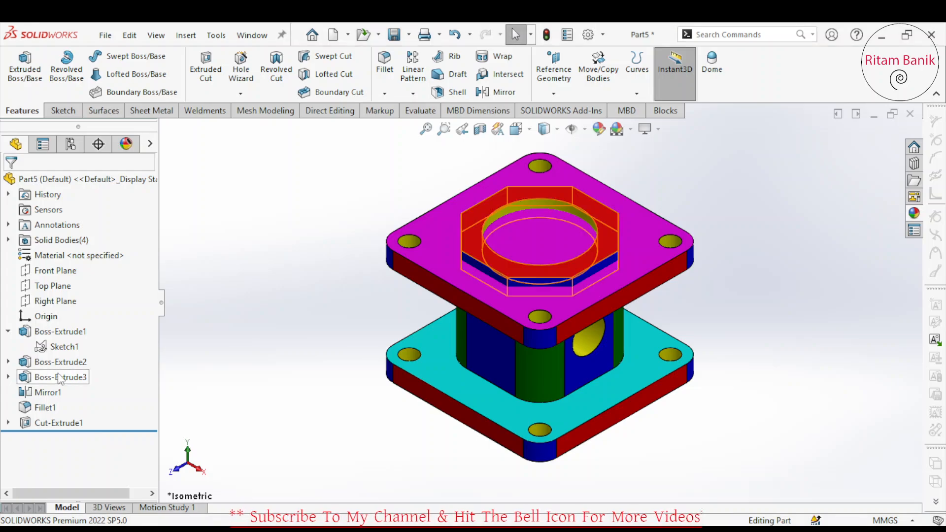
pyautogui.click(45, 362)
pyautogui.click(41, 377)
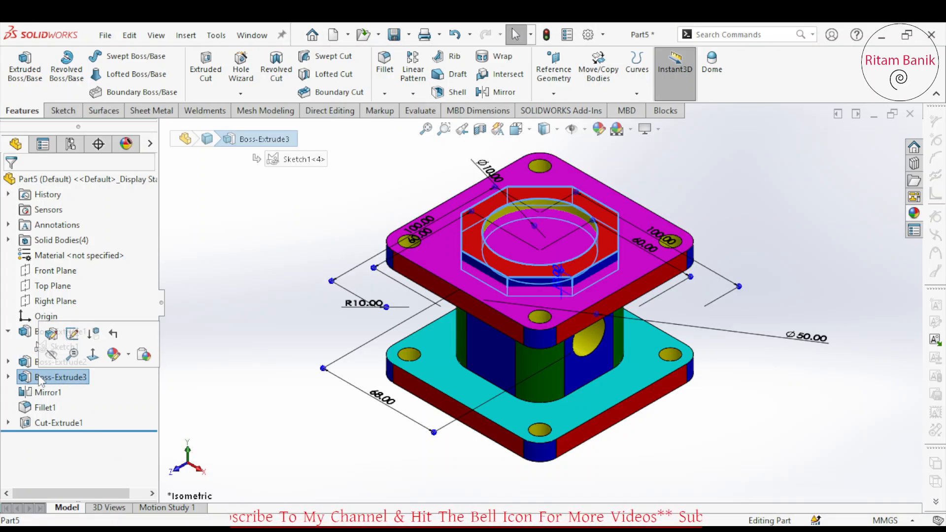
pyautogui.click(75, 336)
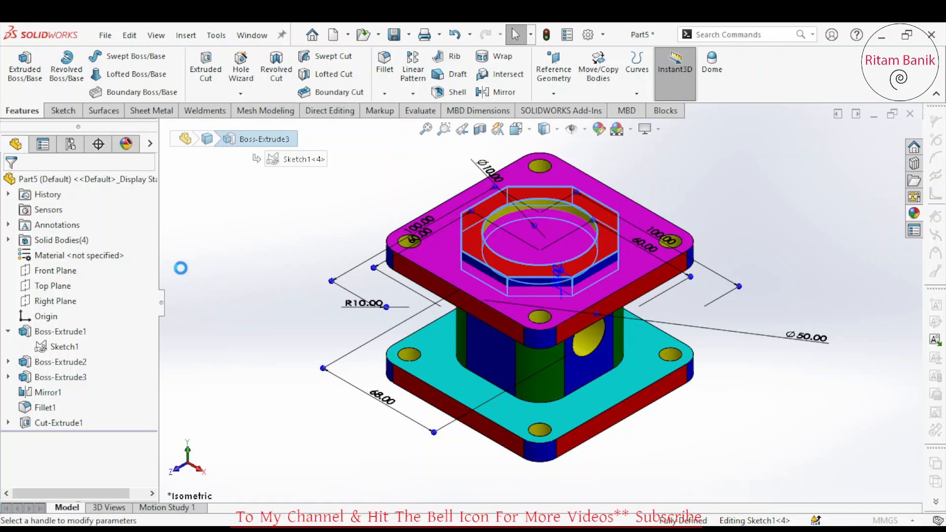